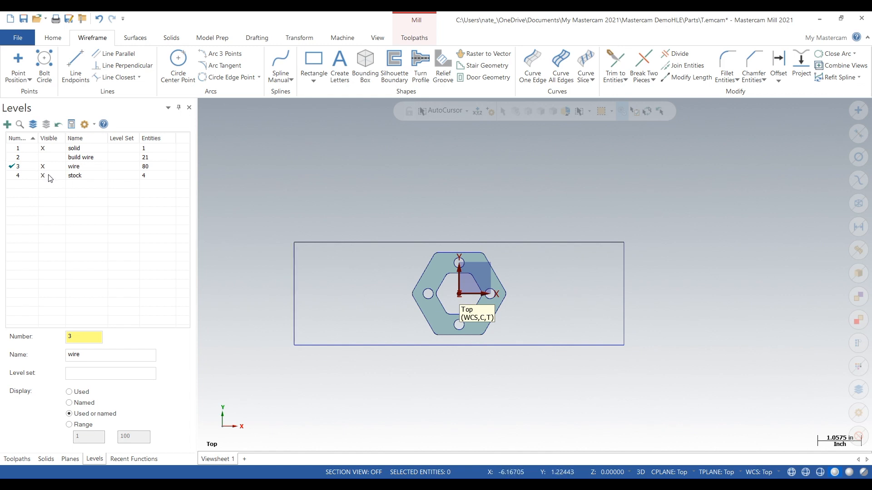
# Hide the stock level and select the whole hexagonal part for translating
pyautogui.click(50, 177)
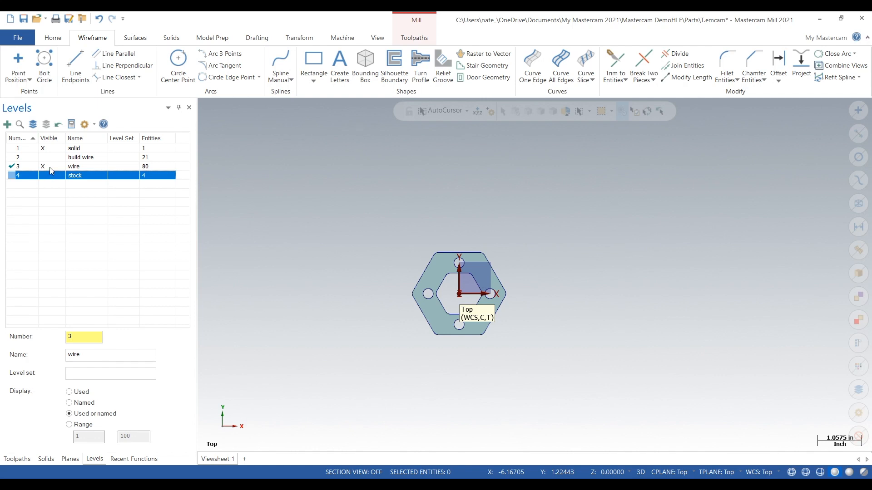
pyautogui.click(305, 41)
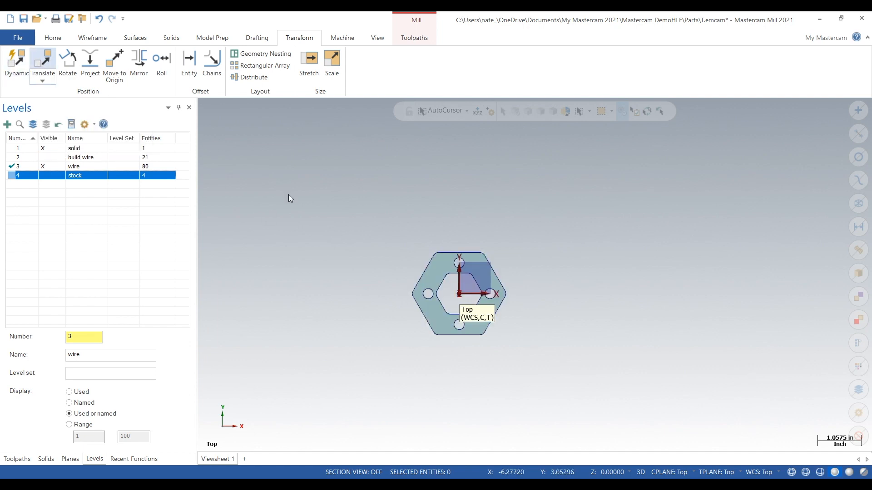
pyautogui.moveTo(349, 214); pyautogui.dragTo(585, 365)
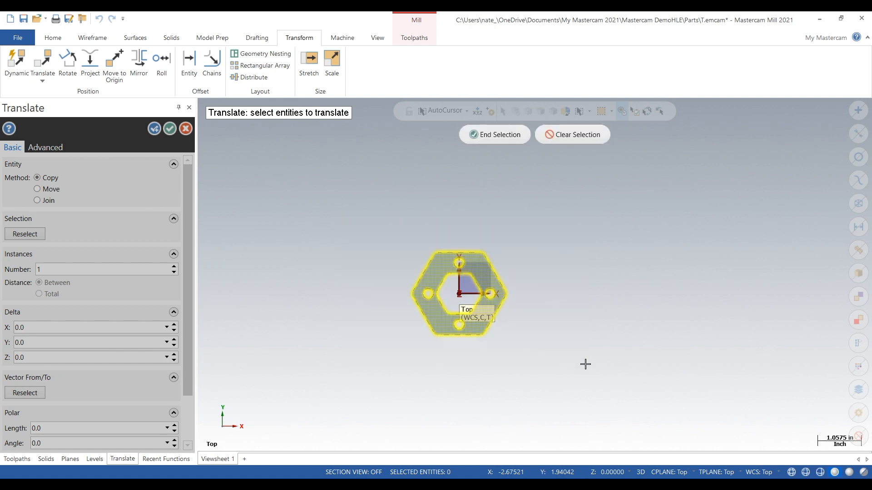
pyautogui.click(484, 136)
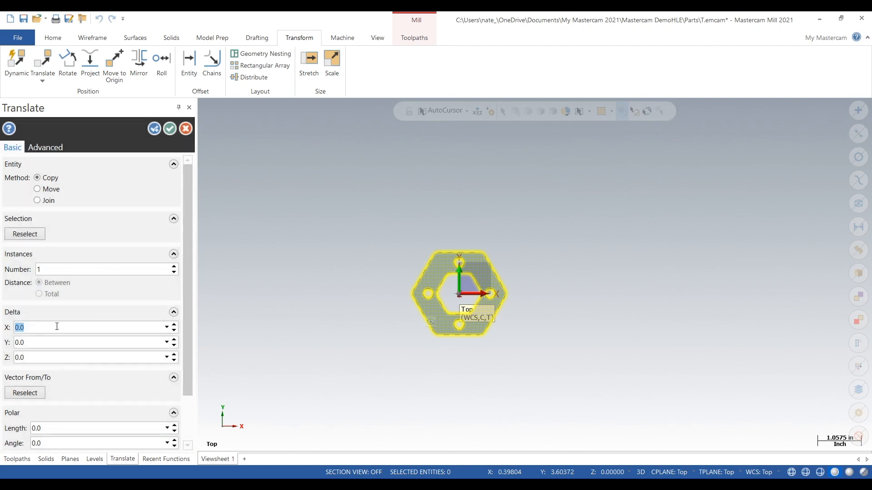
# Try X offsets of 1.5, 2 and 3 and a Y offset of -0.2 for the translated copy
pyautogui.write('1.5')
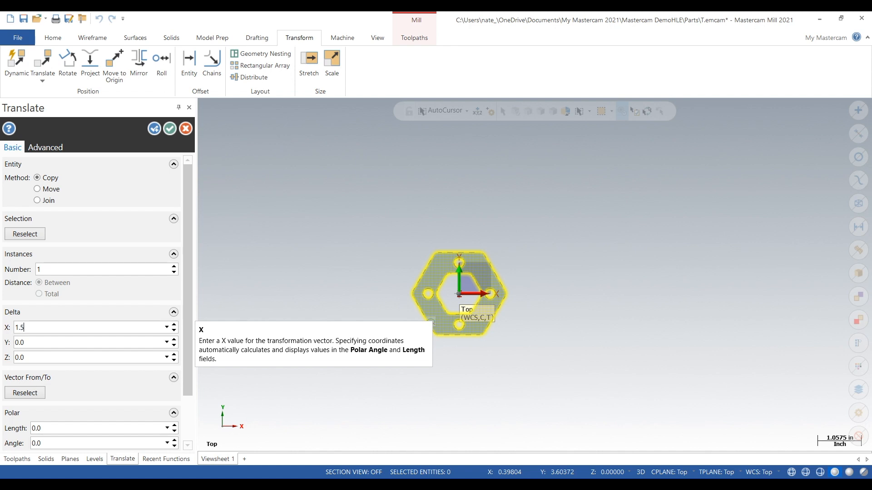
pyautogui.press('Tab')
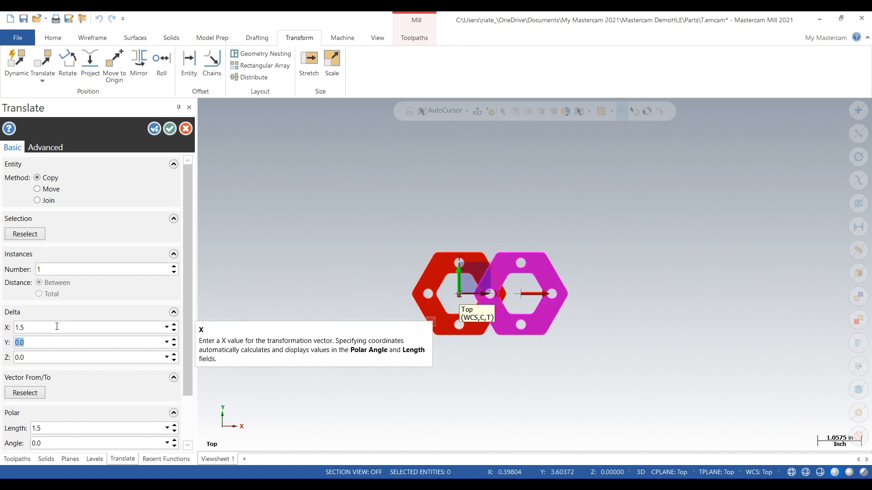
pyautogui.hotkey('shift', 'Tab')
pyautogui.write('2')
pyautogui.press('Tab')
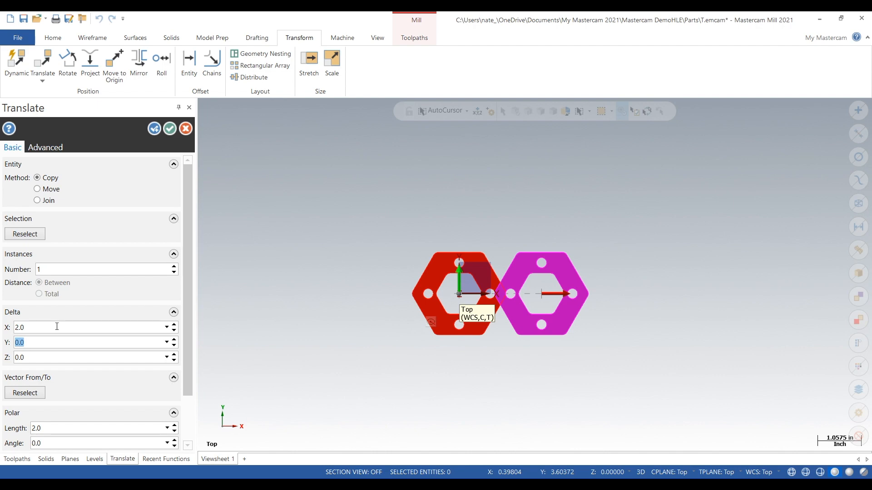
pyautogui.hotkey('shift', 'Tab')
pyautogui.write('3')
pyautogui.press('Tab')
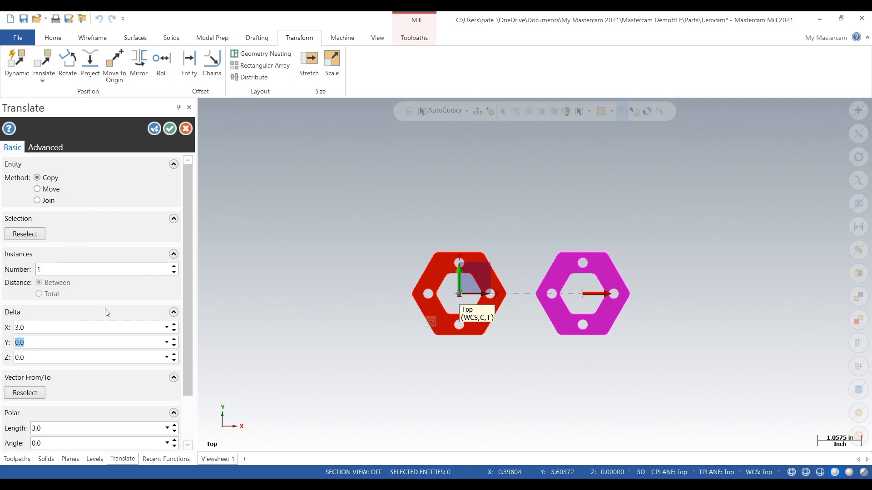
pyautogui.write('-0.2')
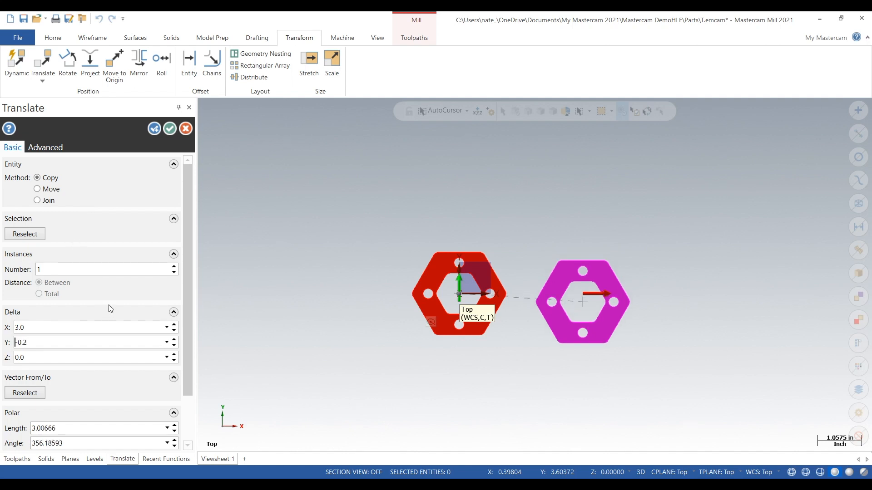
pyautogui.scroll(2, 69, 341)
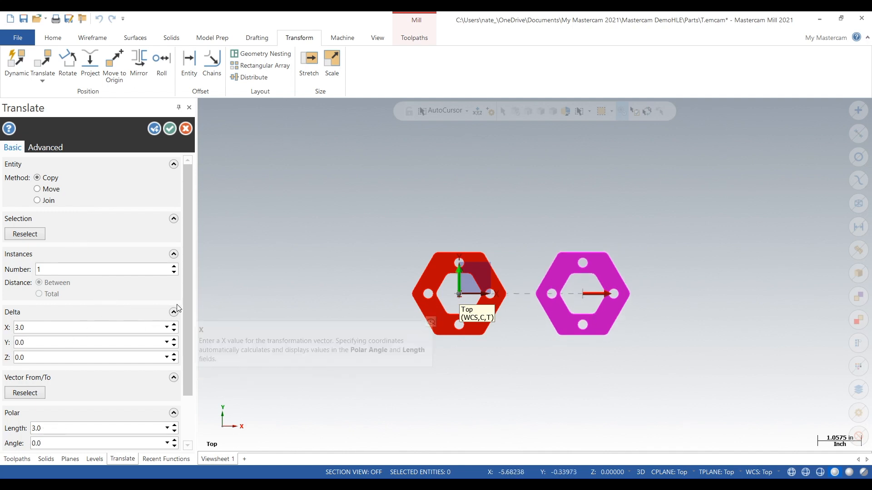
# Set the translation to copy the part to both sides of the original at an X offset of 2.8
pyautogui.scroll(-5, 275, 306)
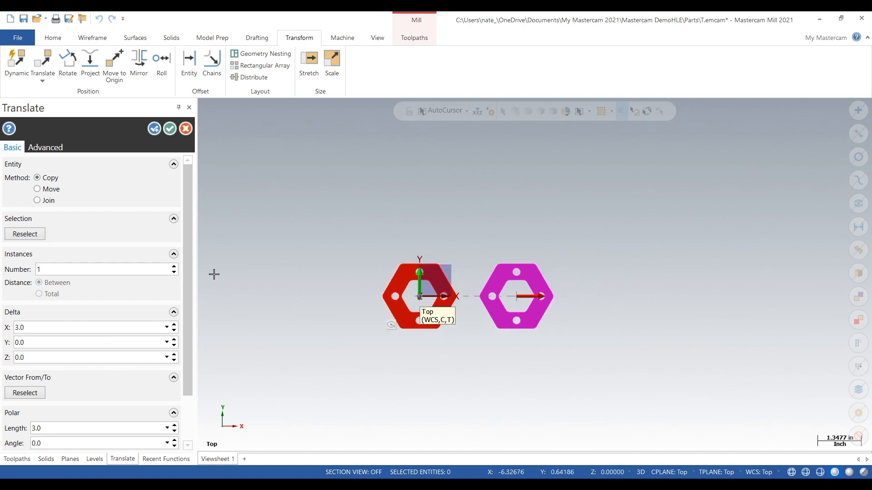
pyautogui.moveTo(189, 264); pyautogui.dragTo(187, 320)
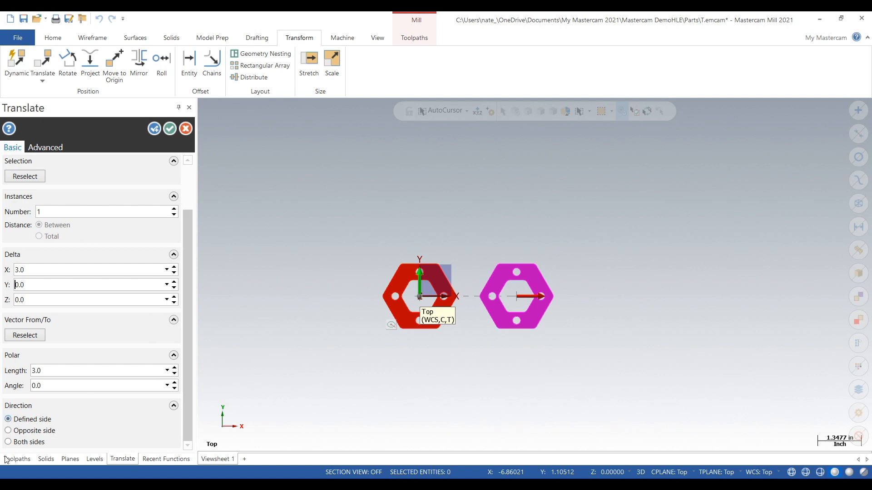
pyautogui.click(8, 442)
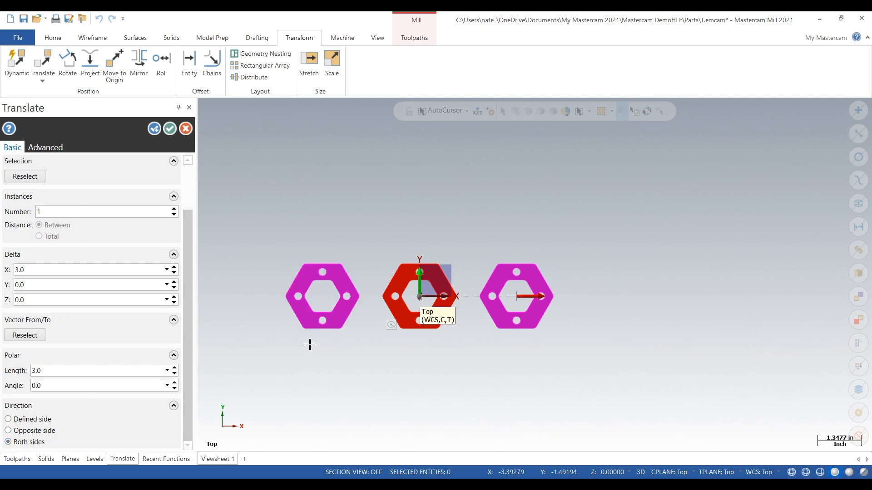
pyautogui.click(78, 267)
pyautogui.write('2.8')
pyautogui.press('Tab')
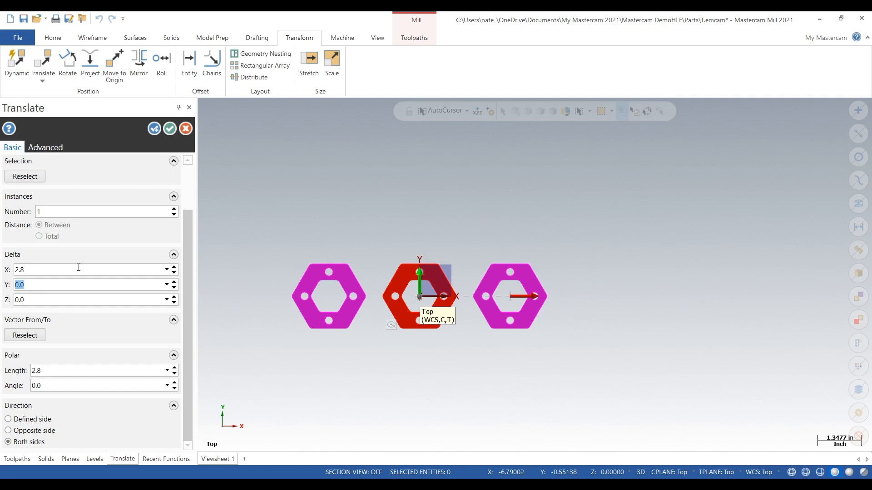
# Show the stock level again to compare the previewed copies with the stock rectangle, and return to the Translate settings
pyautogui.click(95, 460)
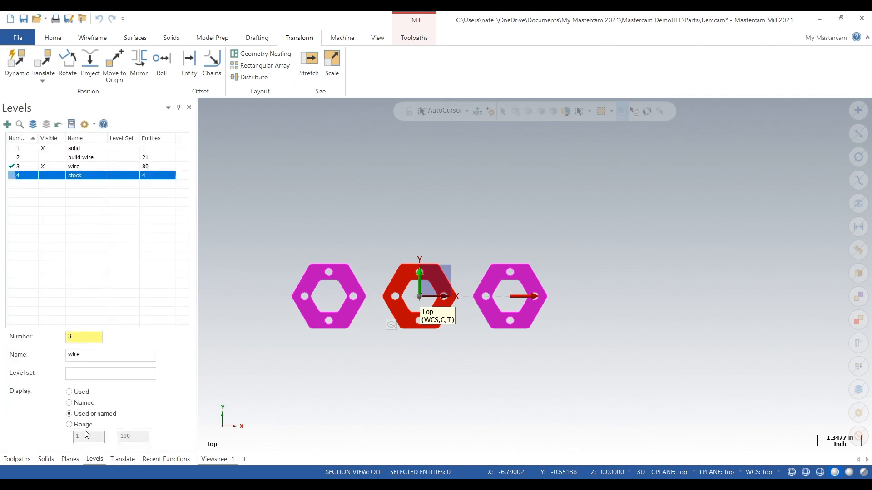
pyautogui.click(43, 176)
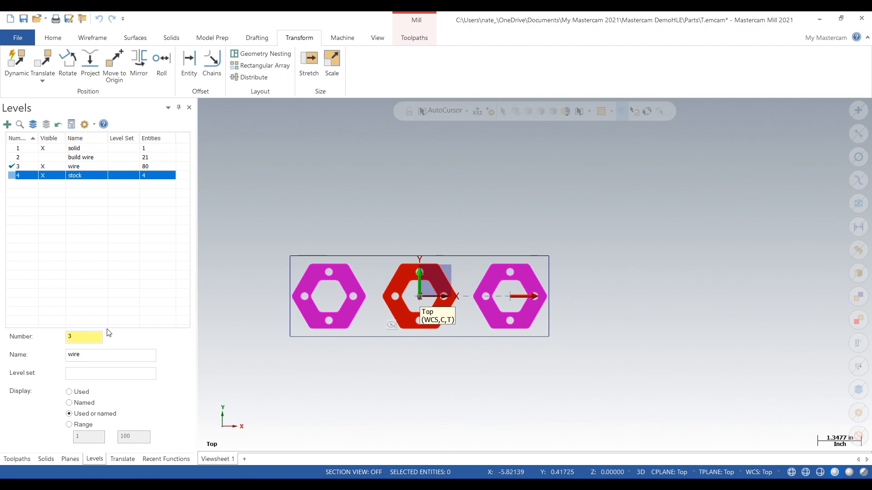
pyautogui.click(122, 460)
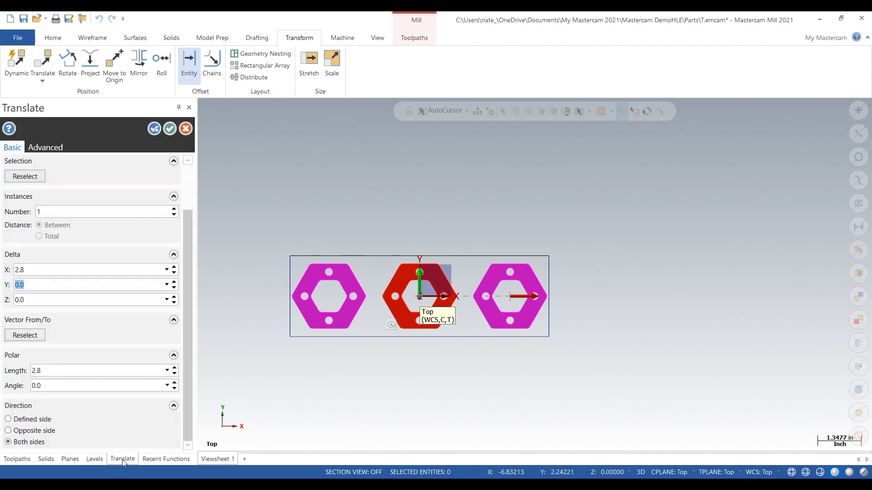
# Accept the translated copies and clear the transform result colors from the three parts
pyautogui.click(169, 130)
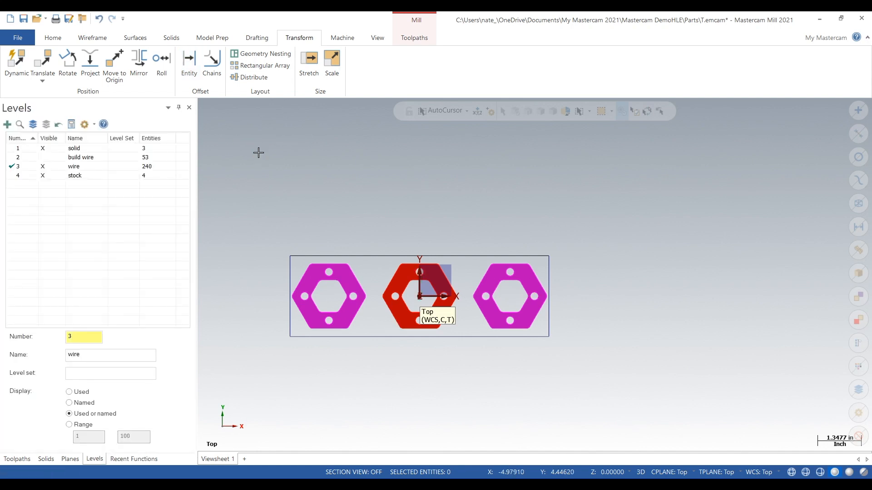
pyautogui.rightClick(259, 152)
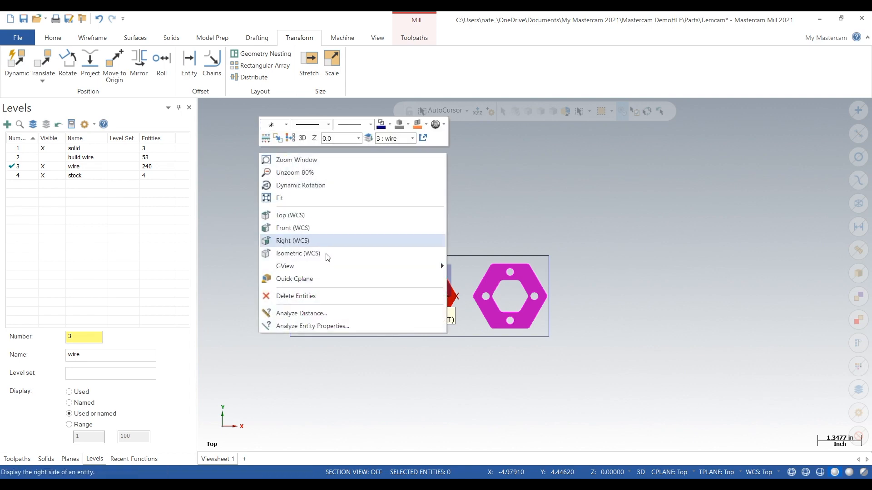
pyautogui.click(290, 138)
# Measure the gap between the middle part and the neighboring copy on its negative X side
pyautogui.scroll(5, 370, 307)
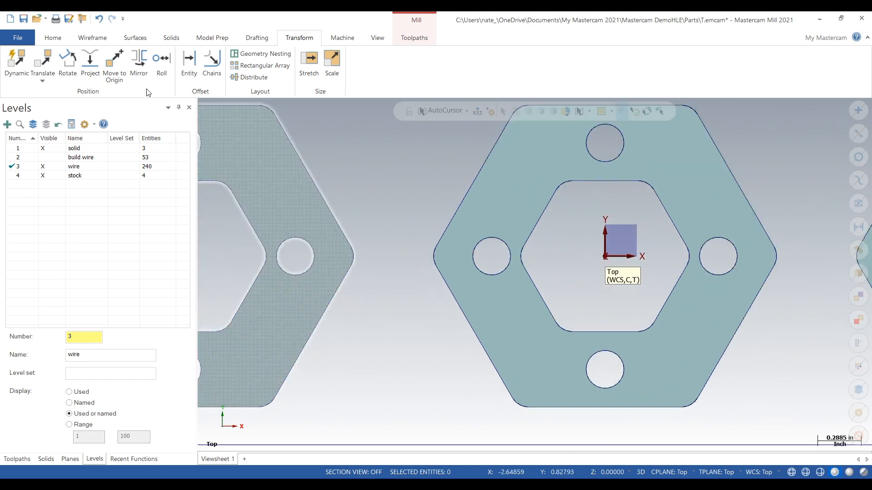
pyautogui.click(53, 37)
pyautogui.click(484, 64)
pyautogui.scroll(2, 420, 269)
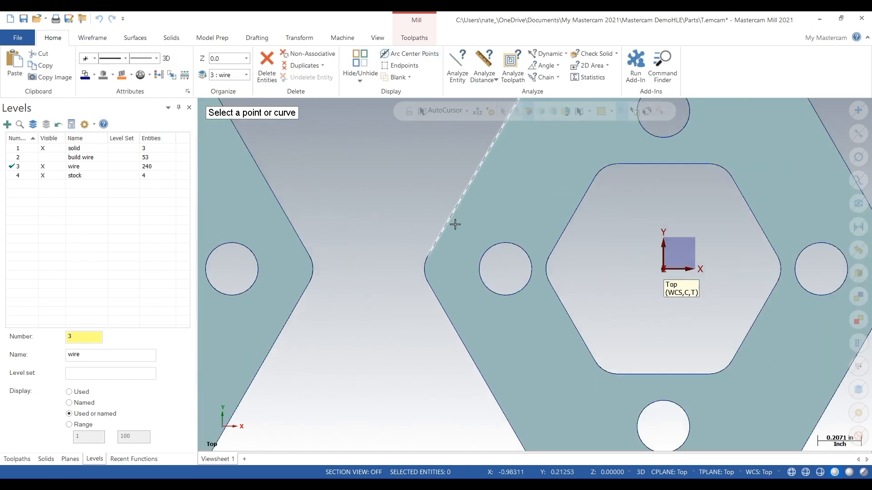
pyautogui.click(424, 269)
pyautogui.click(313, 271)
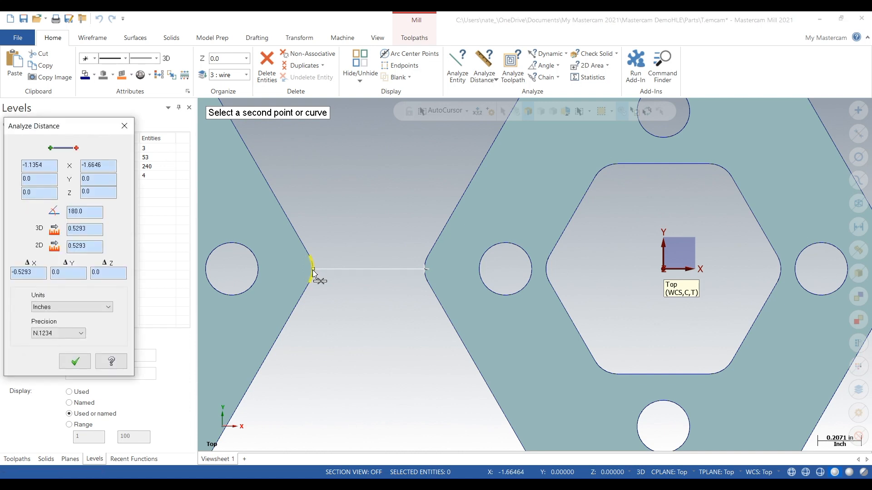
pyautogui.click(314, 272)
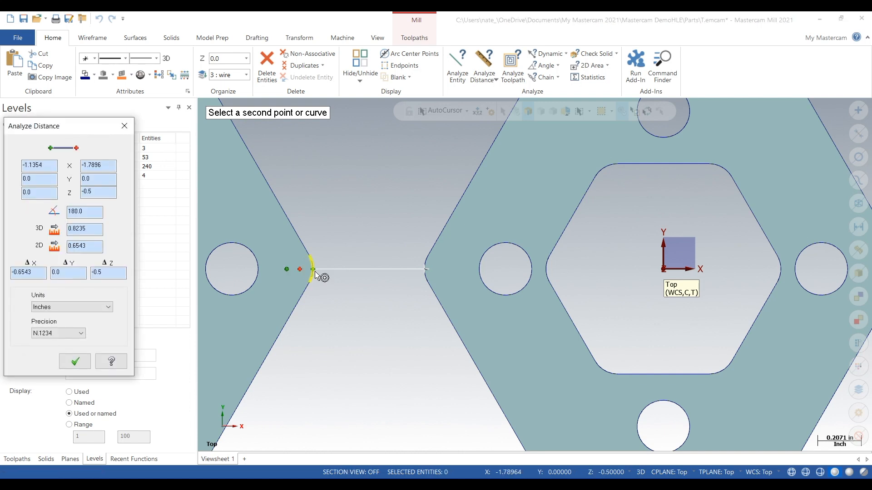
pyautogui.click(314, 274)
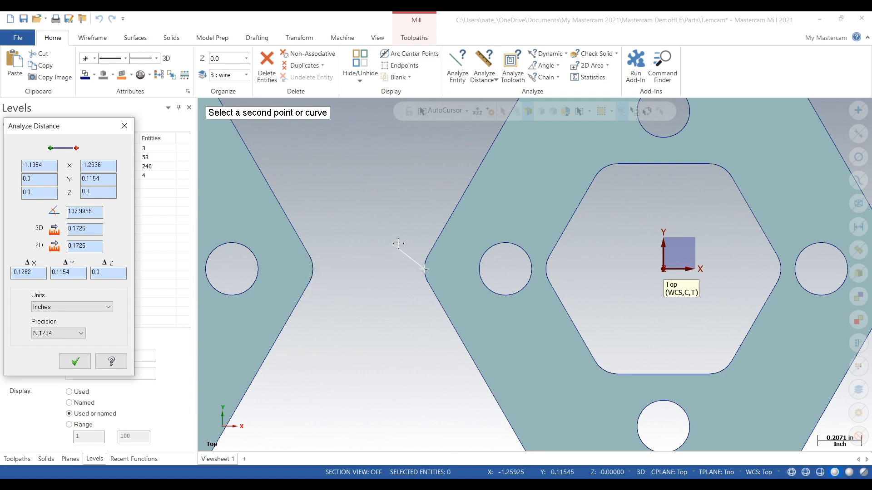
pyautogui.press('Escape')
# Start a Face toolpath in the machine group and chain the rectangular stock boundary as wireframe geometry
pyautogui.scroll(-4, 370, 192)
pyautogui.scroll(-2, 370, 192)
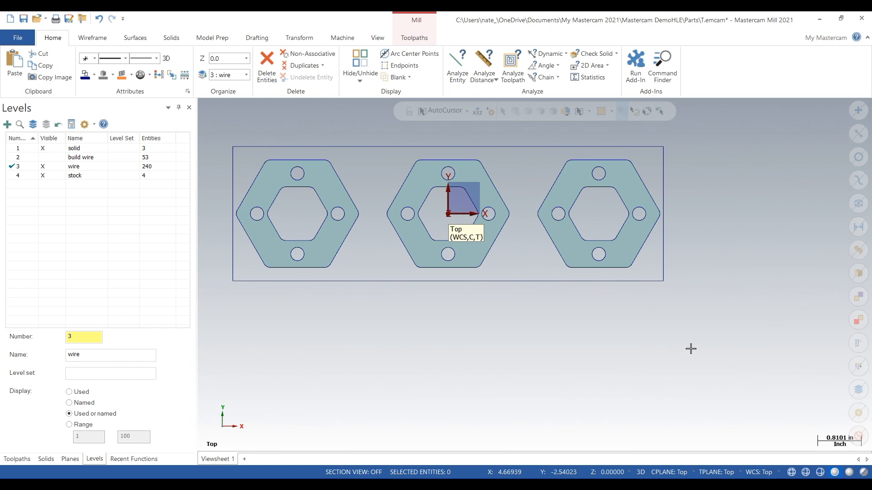
pyautogui.click(17, 459)
pyautogui.scroll(-2, 282, 286)
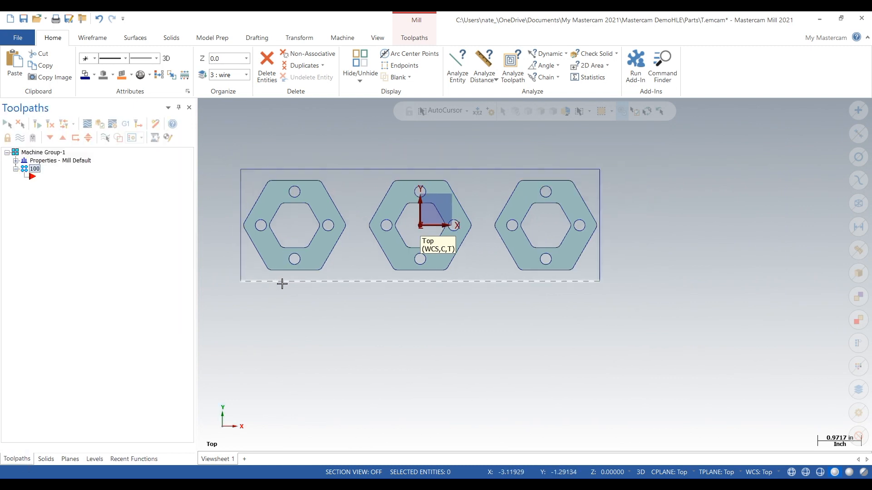
pyautogui.moveTo(376, 305); pyautogui.dragTo(352, 286, button='middle')
pyautogui.rightClick(351, 285)
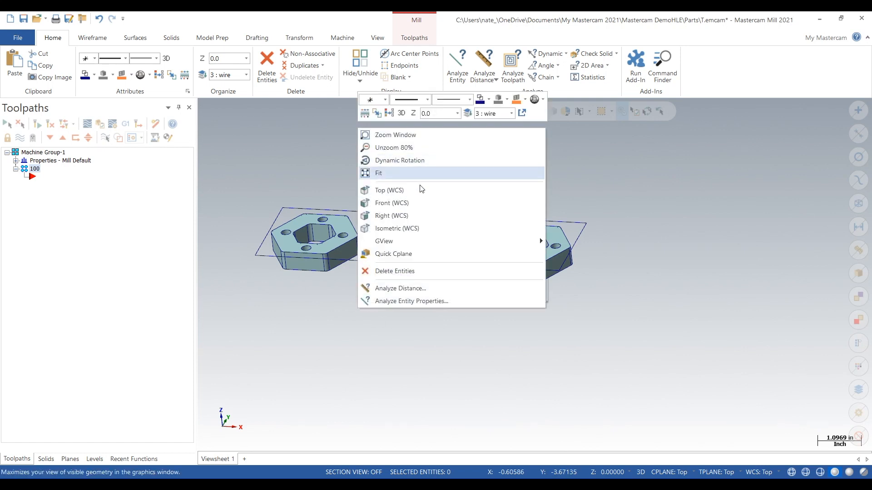
pyautogui.click(408, 189)
pyautogui.click(414, 38)
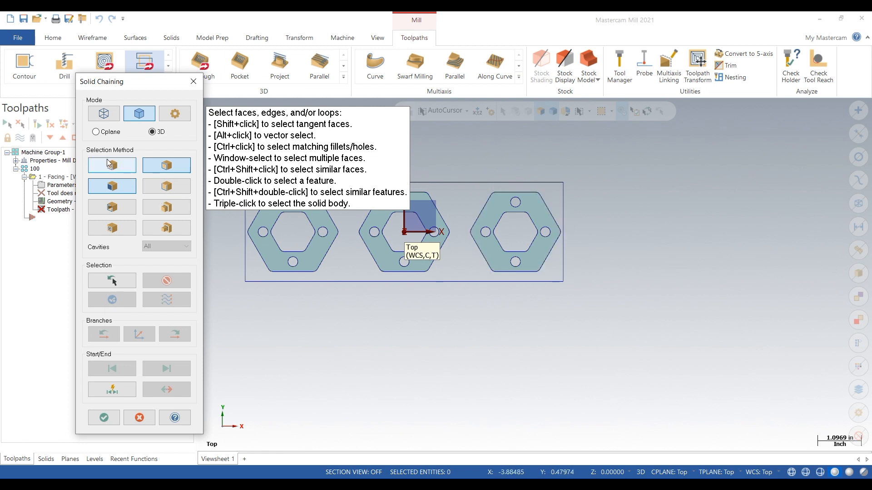
pyautogui.click(105, 113)
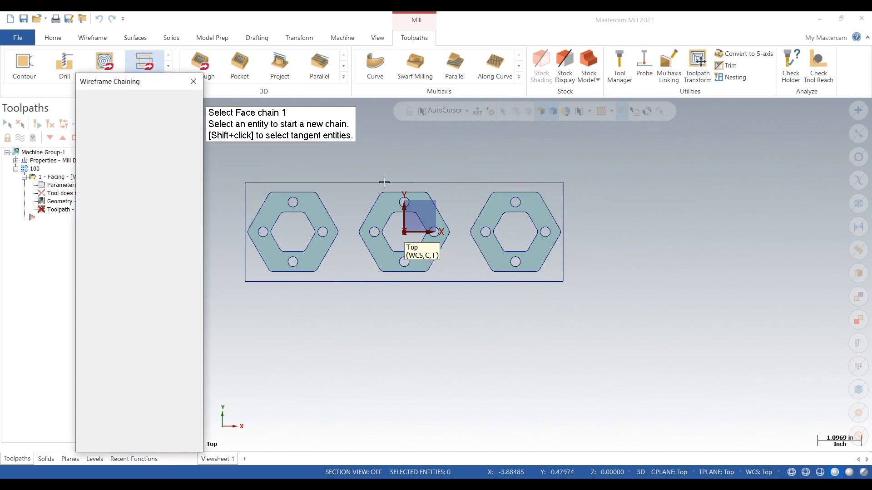
pyautogui.click(348, 181)
pyautogui.click(103, 437)
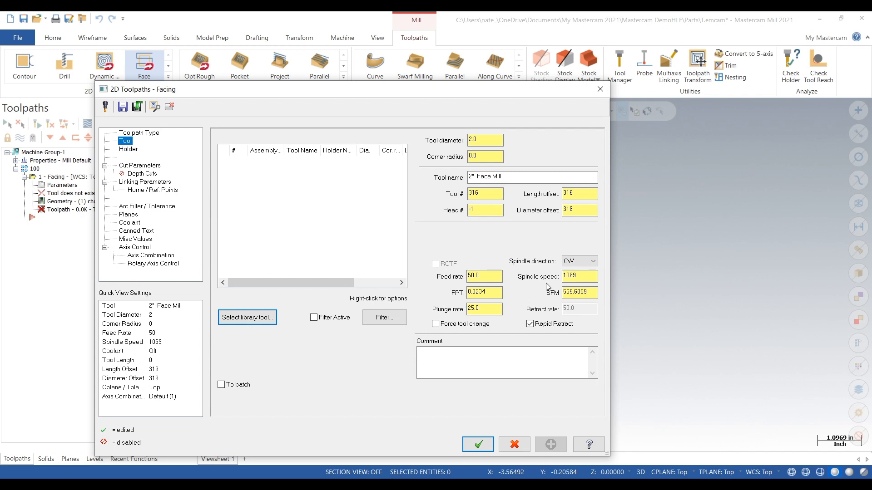
# Filter the Mill_Inch tool library for the facing toolpath to list only flat endmills
pyautogui.click(255, 317)
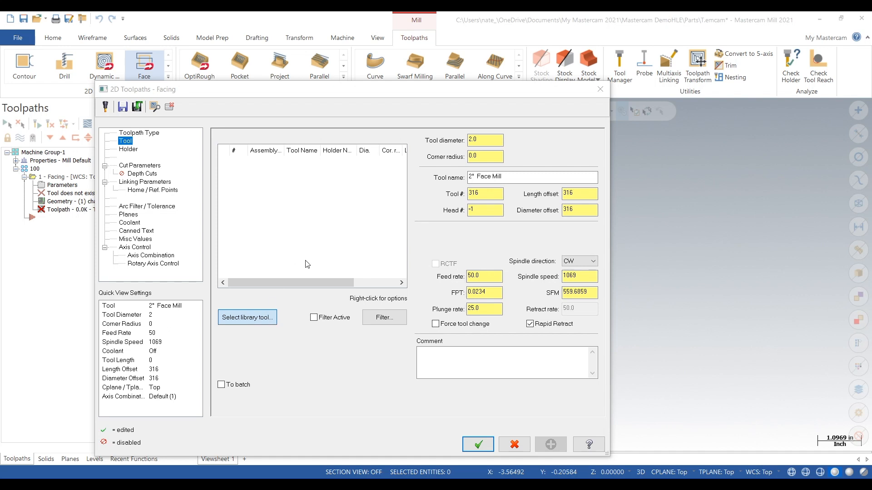
pyautogui.click(247, 317)
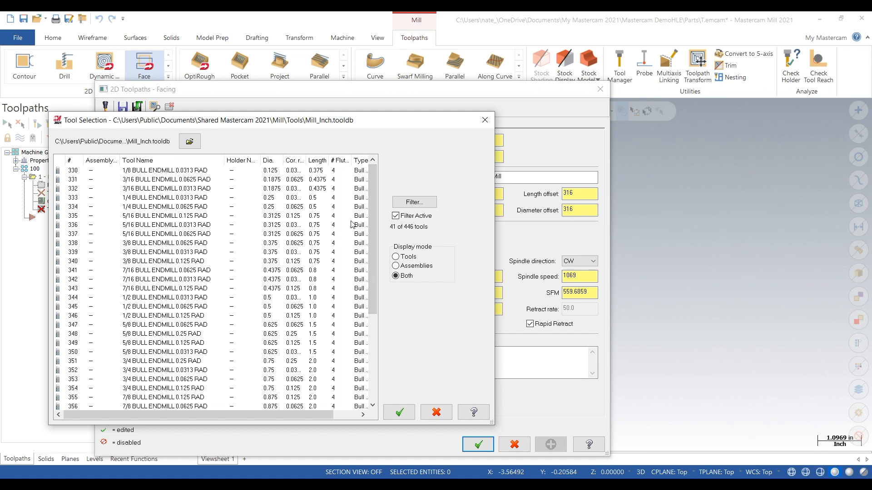
pyautogui.click(395, 216)
pyautogui.moveTo(373, 172); pyautogui.dragTo(363, 250)
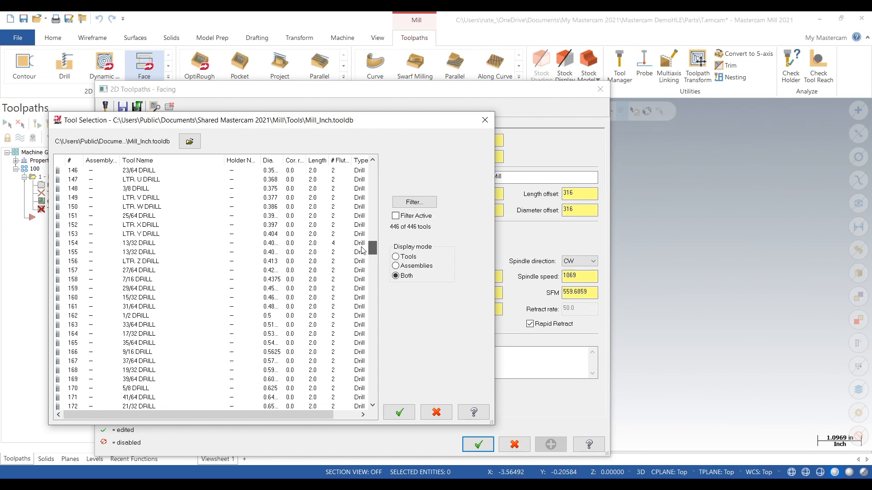
pyautogui.click(415, 203)
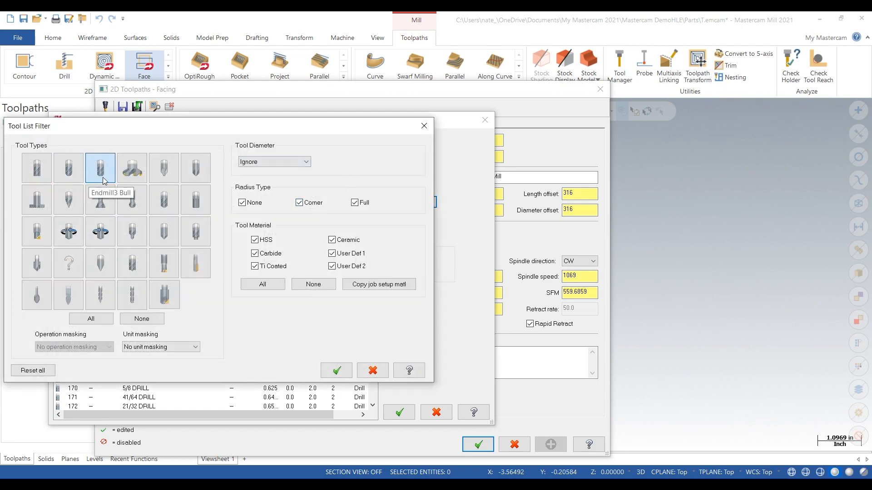
pyautogui.click(37, 175)
pyautogui.click(336, 371)
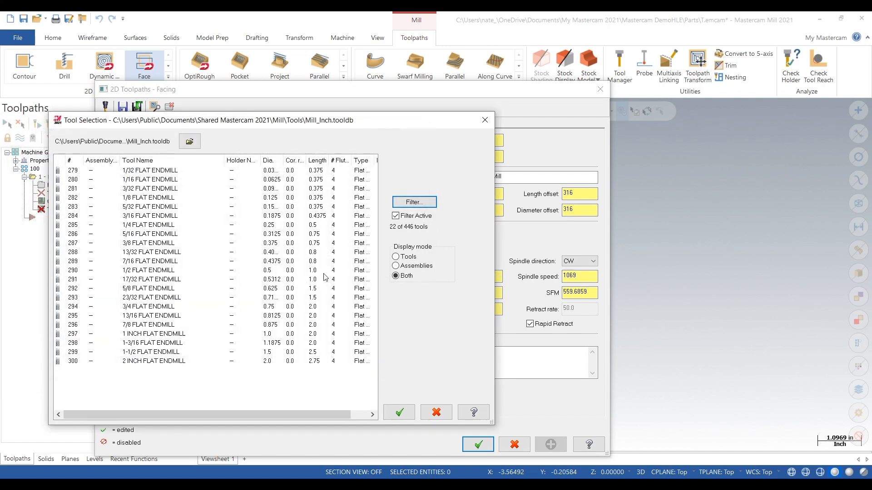
# Choose the 1/2 flat endmill for the facing toolpath and change its tool number to 1 in the tool definition
pyautogui.doubleClick(281, 271)
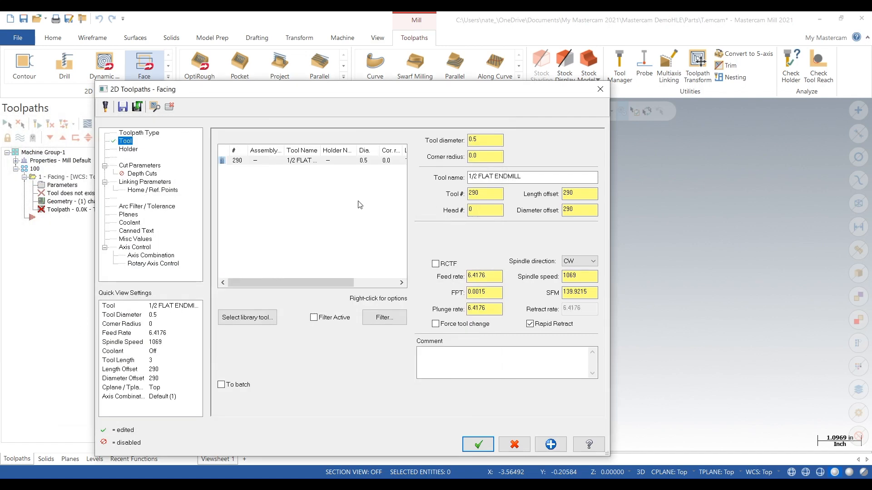
pyautogui.rightClick(321, 163)
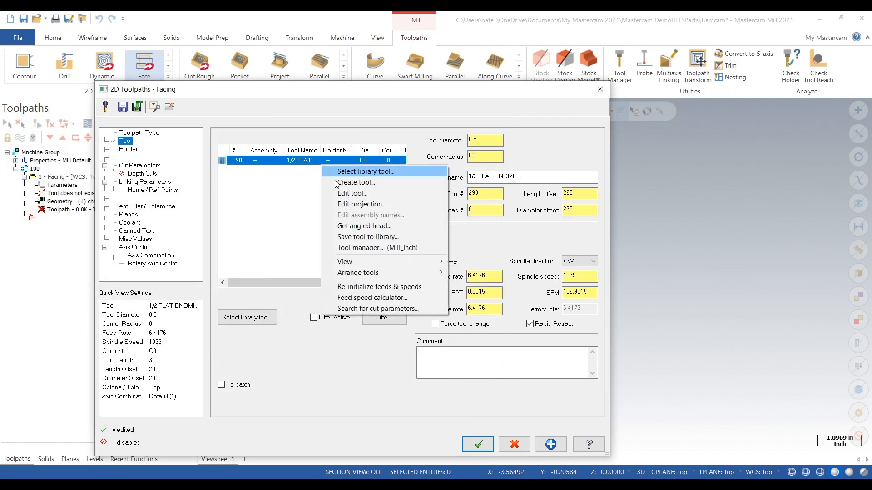
pyautogui.click(354, 191)
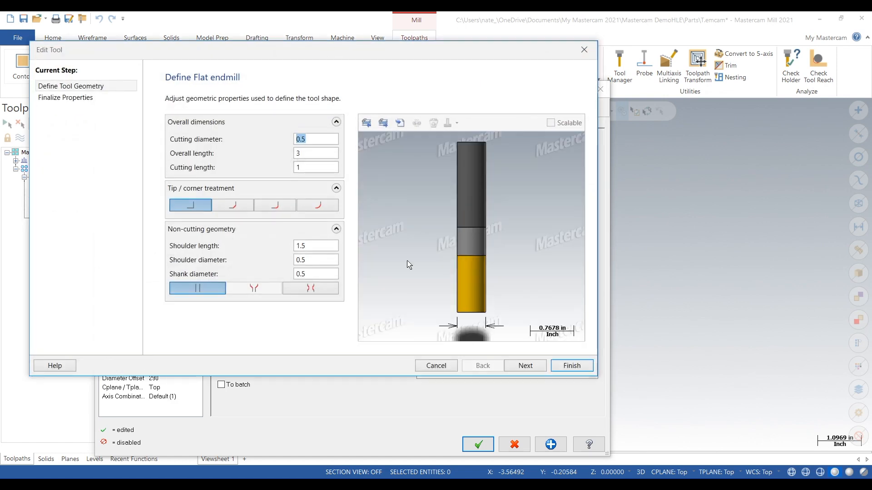
pyautogui.click(527, 365)
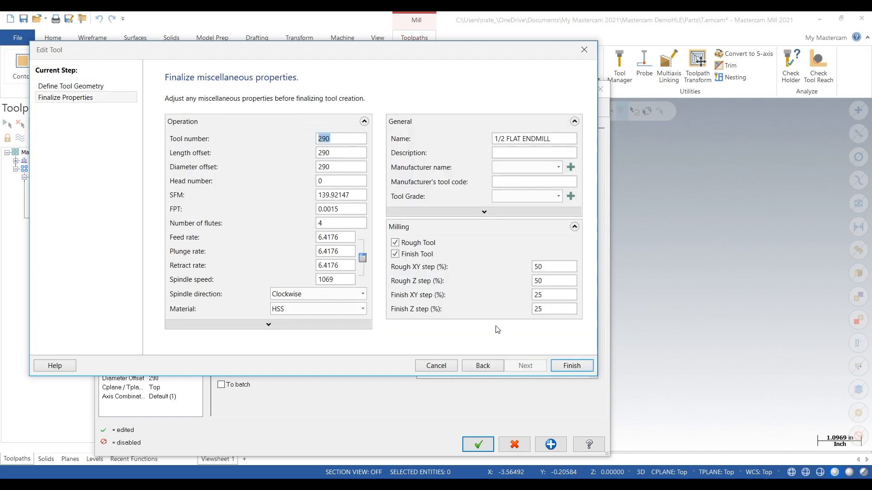
pyautogui.write('1')
pyautogui.press('Tab')
pyautogui.press('Tab')
pyautogui.press('Tab')
pyautogui.press('Tab')
pyautogui.press('Tab')
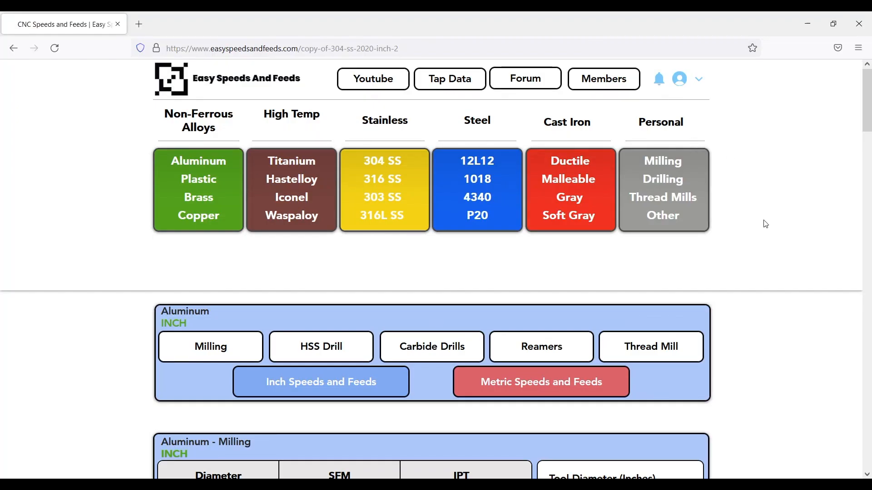
# Switch to the Easy Speeds And Feeds website and look up the personal milling entry for a 1/2 in endmill in 6061 aluminum
pyautogui.scroll(-6, 764, 222)
pyautogui.scroll(6, 766, 223)
pyautogui.click(654, 160)
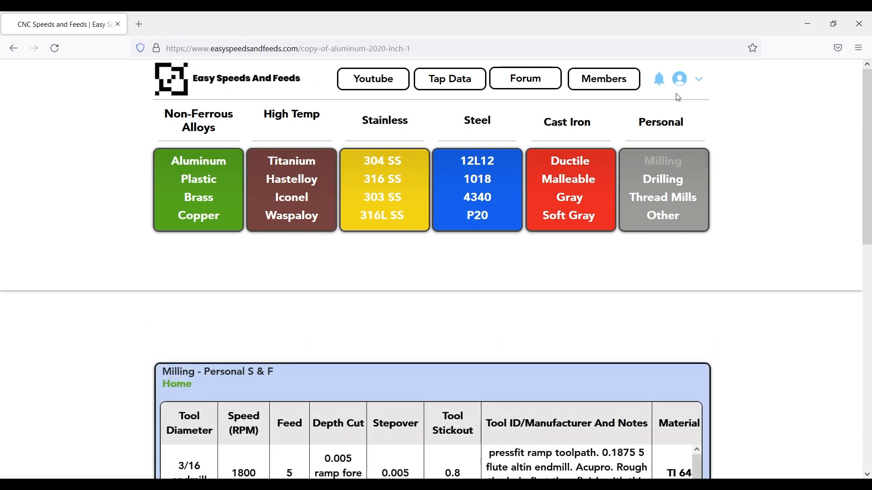
pyautogui.scroll(-8, 746, 123)
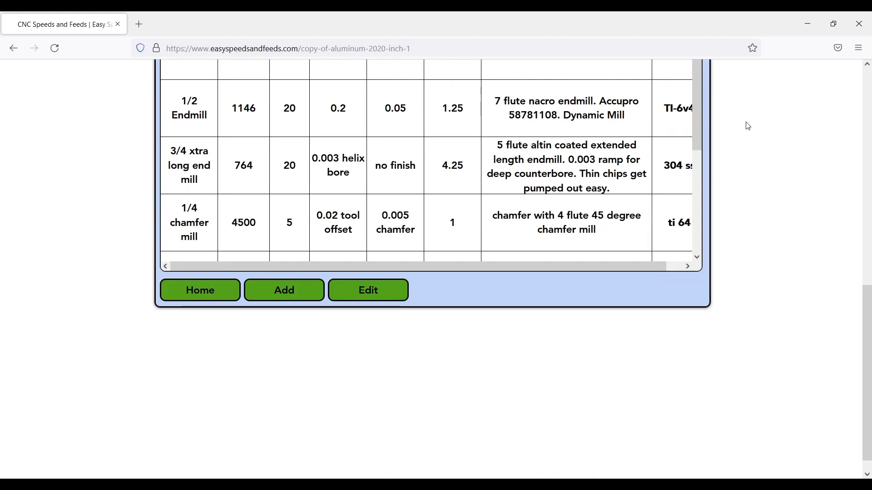
pyautogui.moveTo(700, 197); pyautogui.dragTo(700, 363)
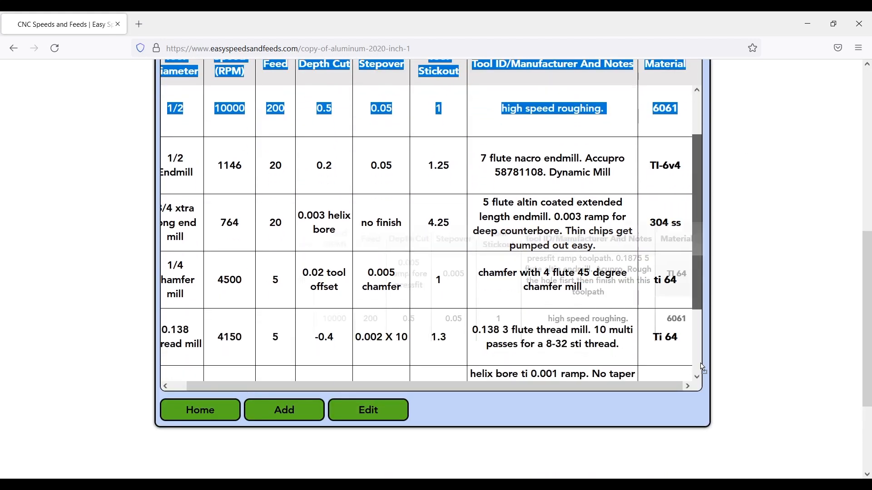
pyautogui.click(729, 356)
pyautogui.click(696, 361)
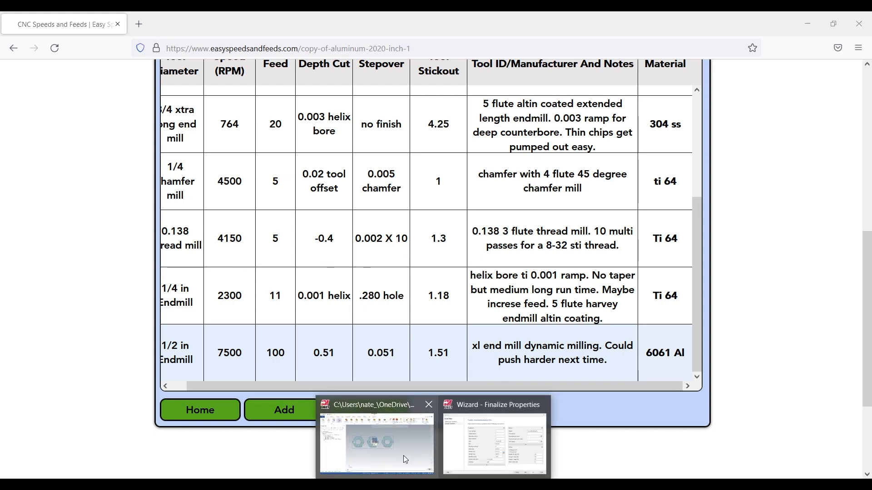
# Return to Mastercam and set the endmill's spindle speed to 7500 and its feed, plunge and retract rates to 100
pyautogui.click(403, 456)
pyautogui.click(338, 277)
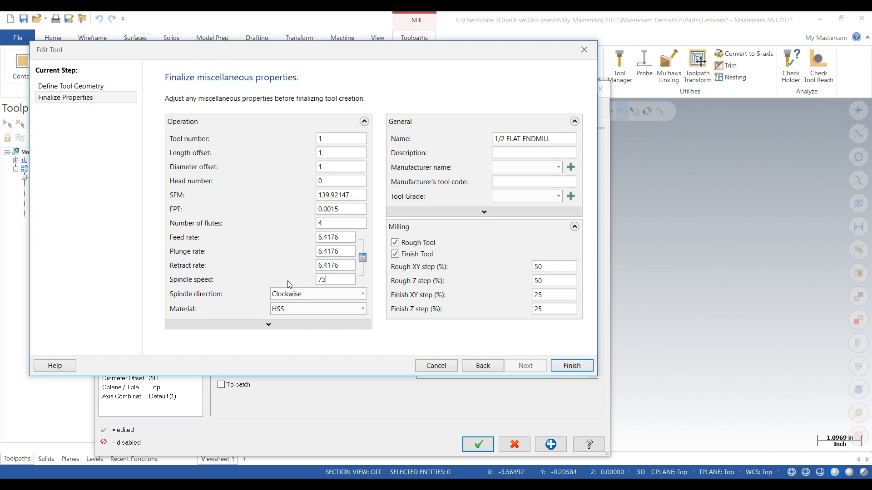
pyautogui.moveTo(349, 241); pyautogui.dragTo(255, 236)
pyautogui.write('100')
pyautogui.press('Tab')
pyautogui.write('100')
pyautogui.press('Tab')
pyautogui.write('100')
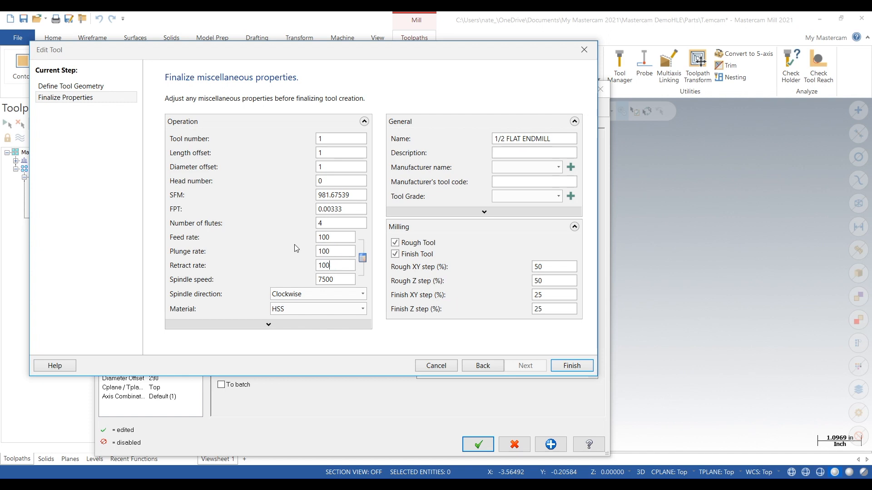
# Set the endmill's plunge rate to 20 and finish editing the tool
pyautogui.moveTo(334, 251); pyautogui.dragTo(265, 253)
pyautogui.write('20')
pyautogui.press('Tab')
pyautogui.click(568, 366)
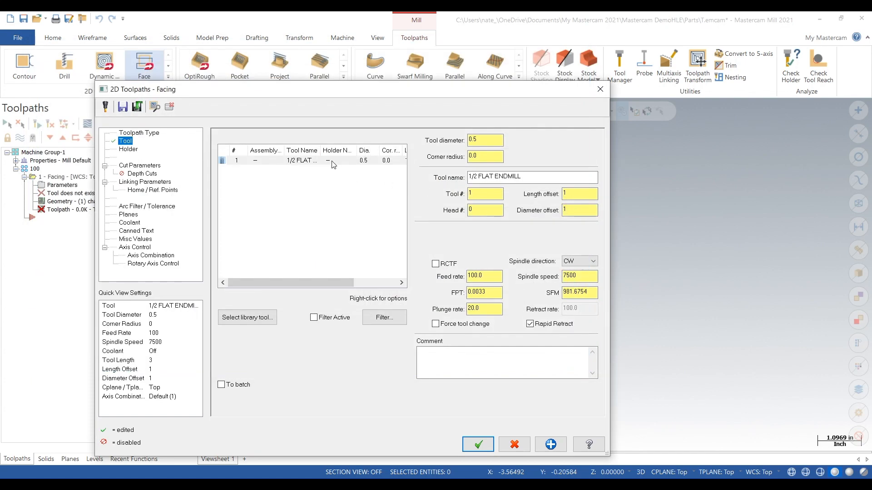
# Set the facing cut style to Zigzag and the stock to leave on floors to 0
pyautogui.click(158, 167)
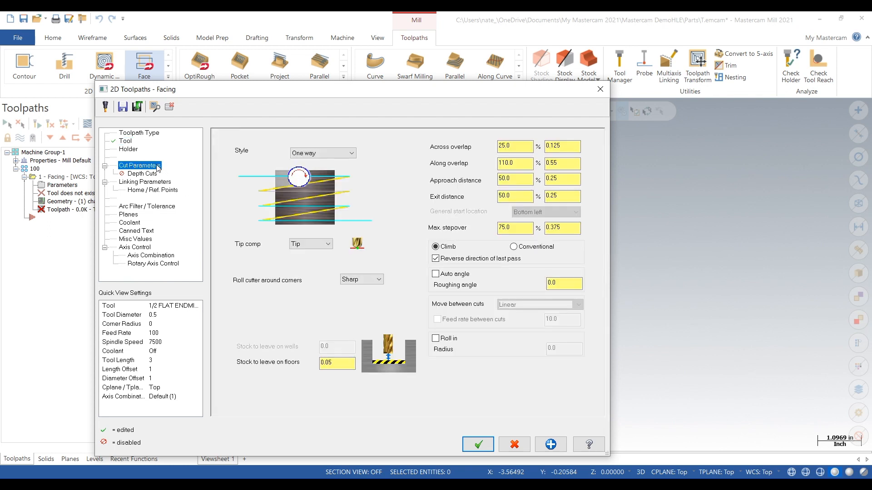
pyautogui.click(326, 154)
pyautogui.click(324, 166)
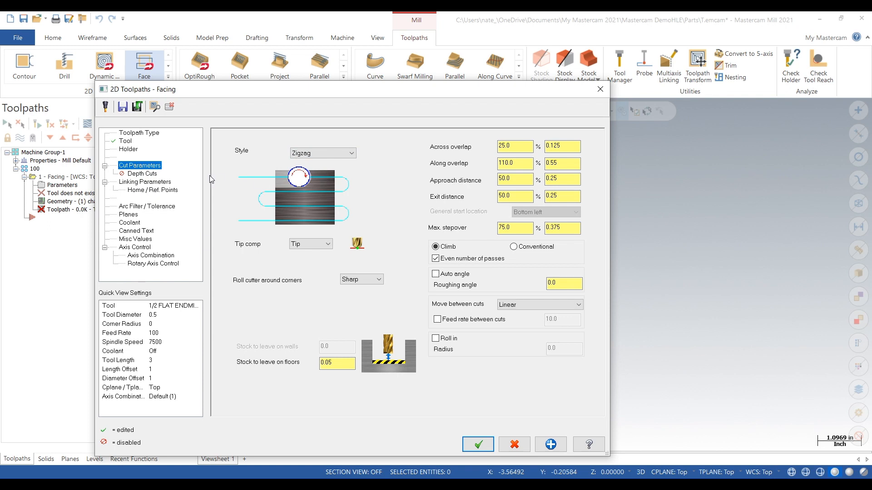
pyautogui.moveTo(343, 368); pyautogui.dragTo(247, 374)
pyautogui.write('0')
pyautogui.press('Tab')
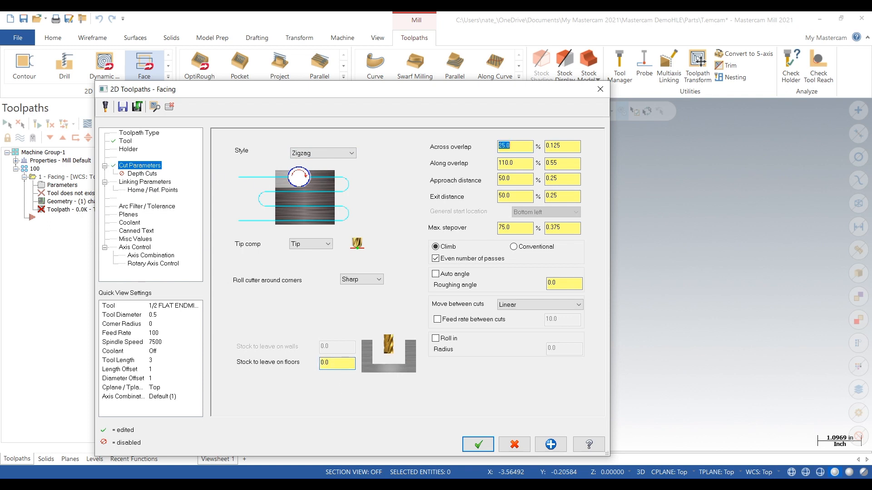
# Check the facing toolpath's linking parameters and generate the toolpath over the stock
pyautogui.click(154, 183)
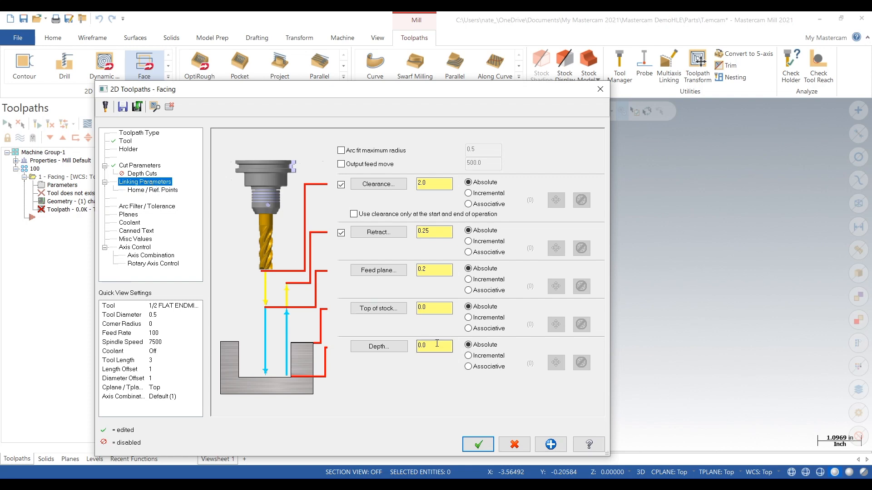
pyautogui.click(479, 445)
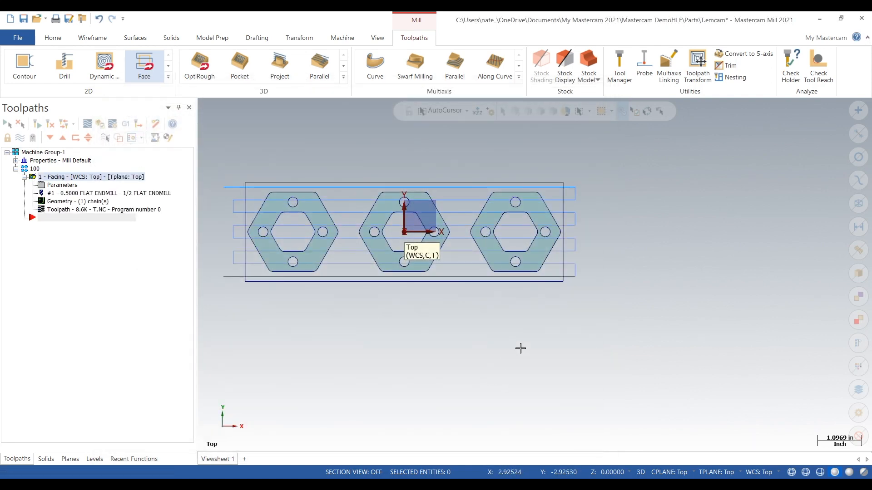
pyautogui.scroll(-2, 631, 305)
pyautogui.scroll(2, 301, 230)
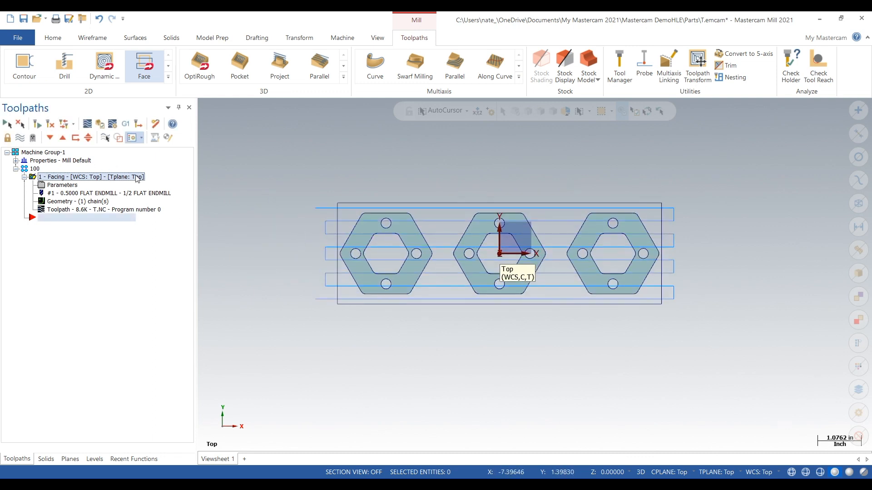
# Start a Dynamic Mill toolpath and chain the rectangular stock boundary as its machining region
pyautogui.click(103, 69)
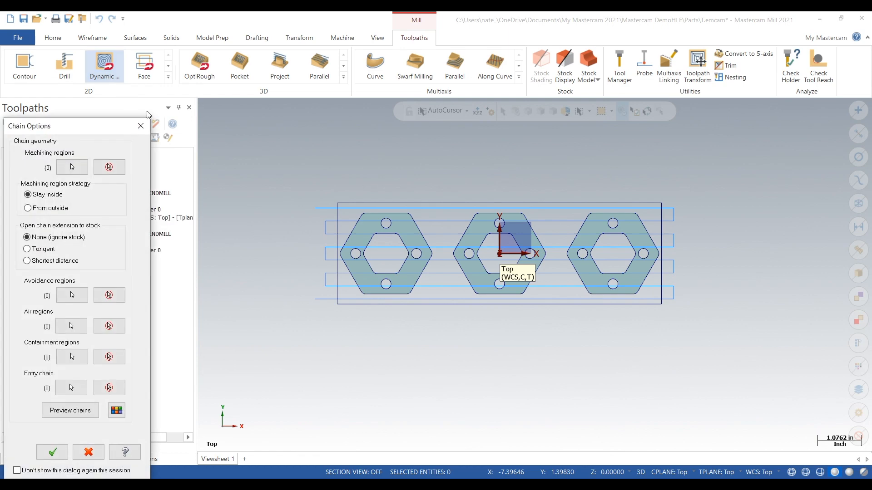
pyautogui.click(72, 167)
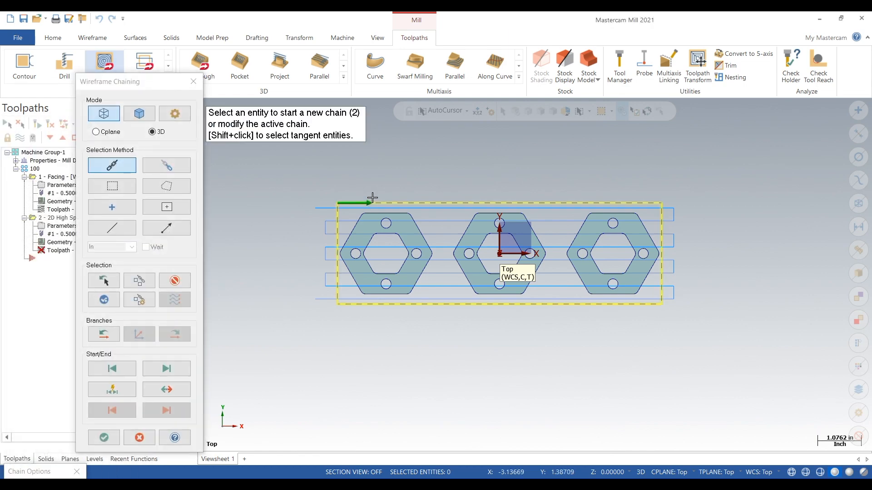
pyautogui.click(103, 437)
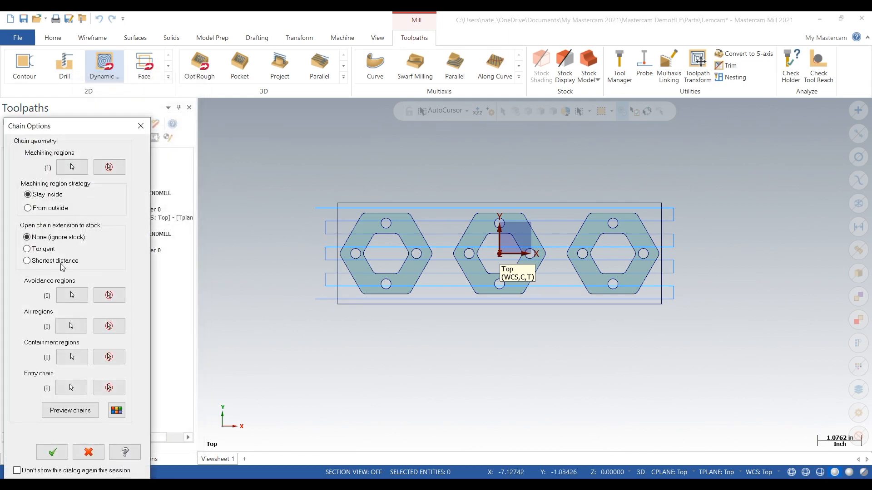
# Start an avoidance chain clockwise along the leftmost hexagon's top edge and extend it over the corner down the upper-right side
pyautogui.click(72, 295)
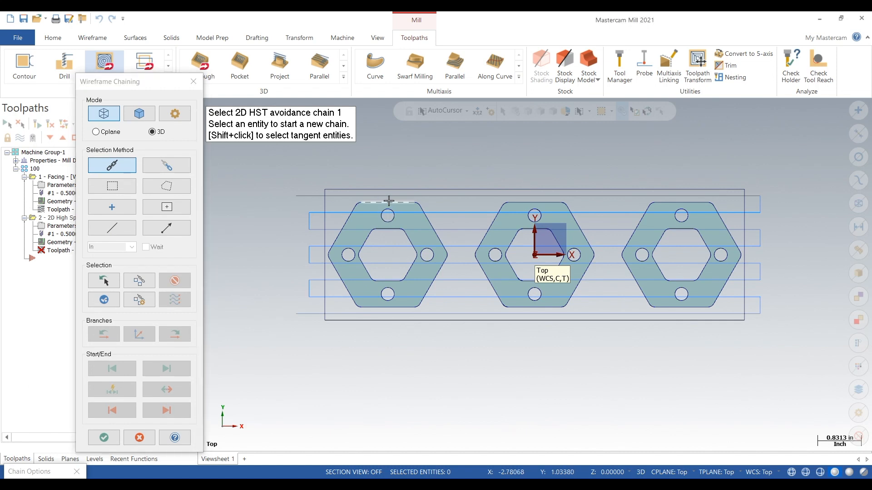
pyautogui.click(389, 200)
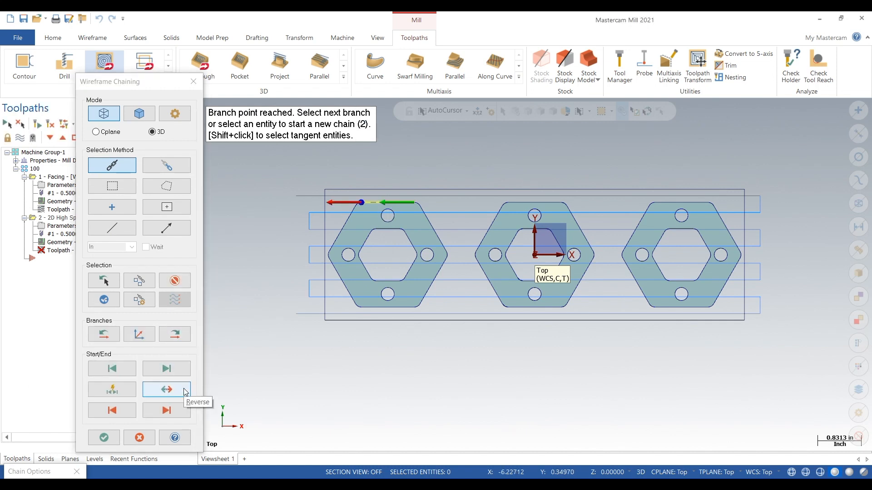
pyautogui.click(166, 389)
pyautogui.scroll(5, 387, 216)
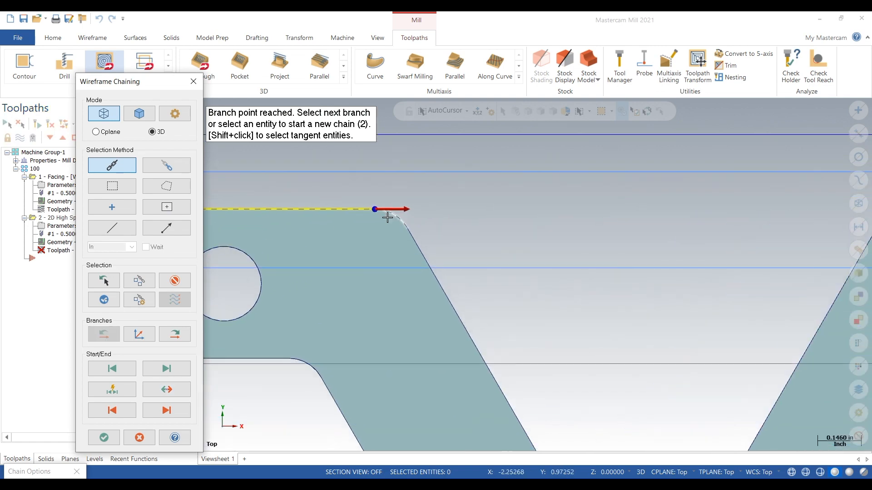
pyautogui.click(390, 220)
pyautogui.click(436, 282)
pyautogui.scroll(-5, 405, 179)
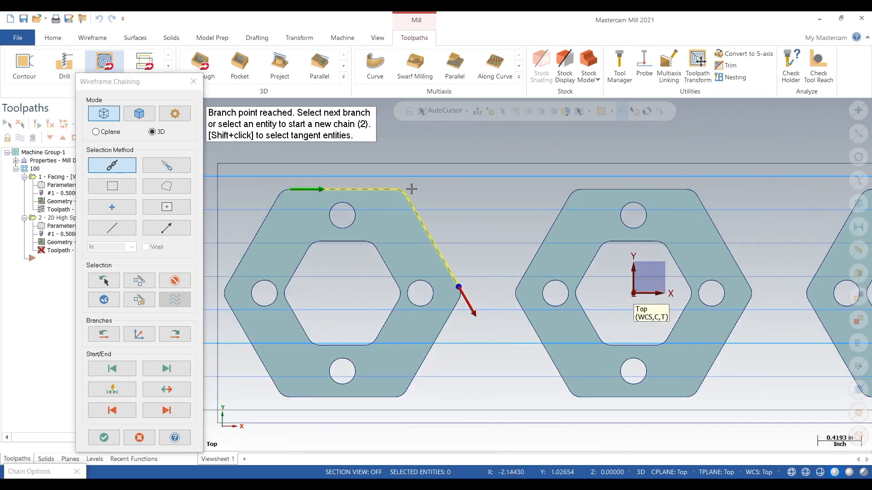
# Extend the avoidance chain around the hexagon's right corner, down the lower-right side and along the bottom edge
pyautogui.scroll(5, 471, 339)
pyautogui.click(371, 247)
pyautogui.scroll(-8, 596, 208)
pyautogui.scroll(5, 421, 336)
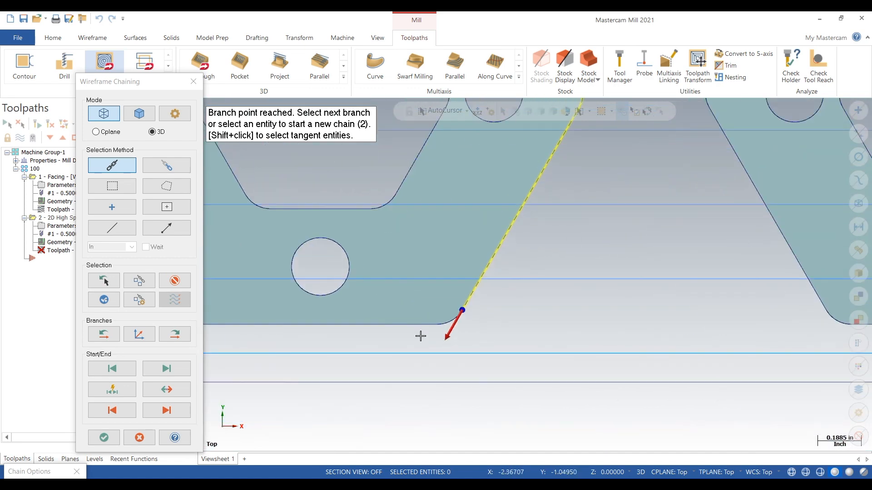
pyautogui.scroll(3, 420, 337)
pyautogui.click(463, 311)
pyautogui.click(381, 311)
pyautogui.scroll(-5, 563, 329)
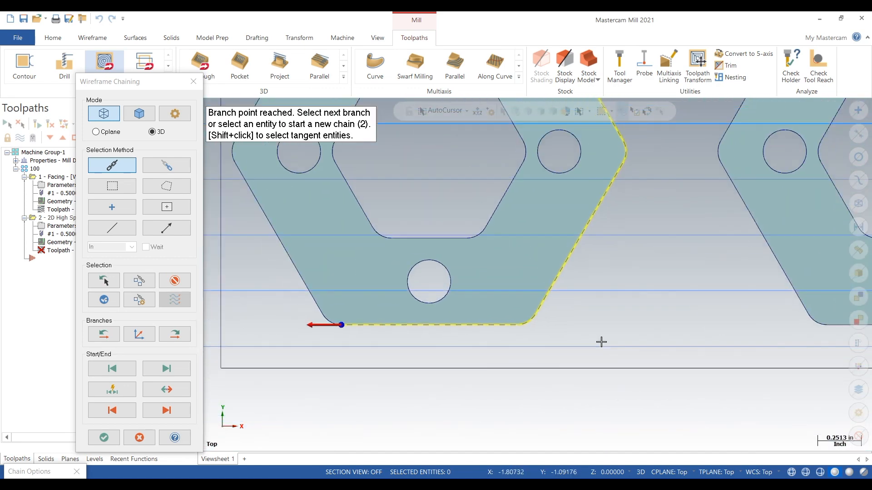
# Continue the avoidance chain around the lower-left corner and up both left sides of the hexagon
pyautogui.scroll(5, 289, 328)
pyautogui.click(389, 320)
pyautogui.scroll(-3, 412, 380)
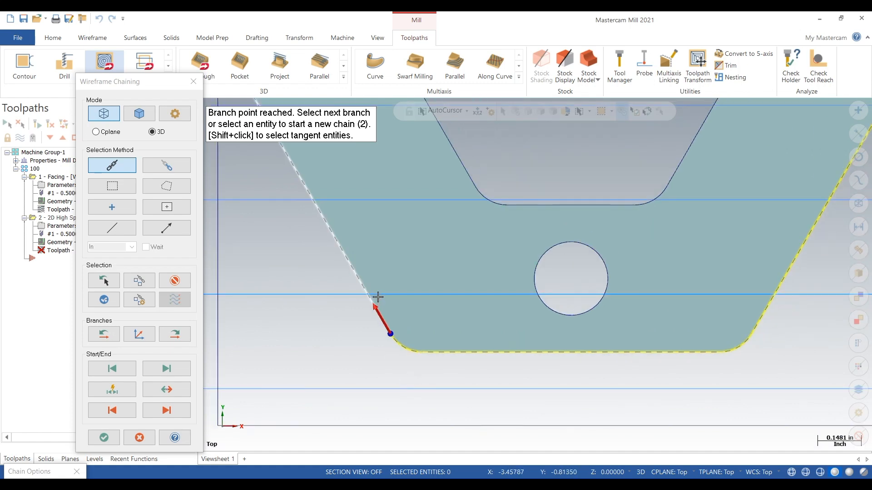
pyautogui.click(371, 292)
pyautogui.scroll(-3, 399, 366)
pyautogui.scroll(3, 333, 242)
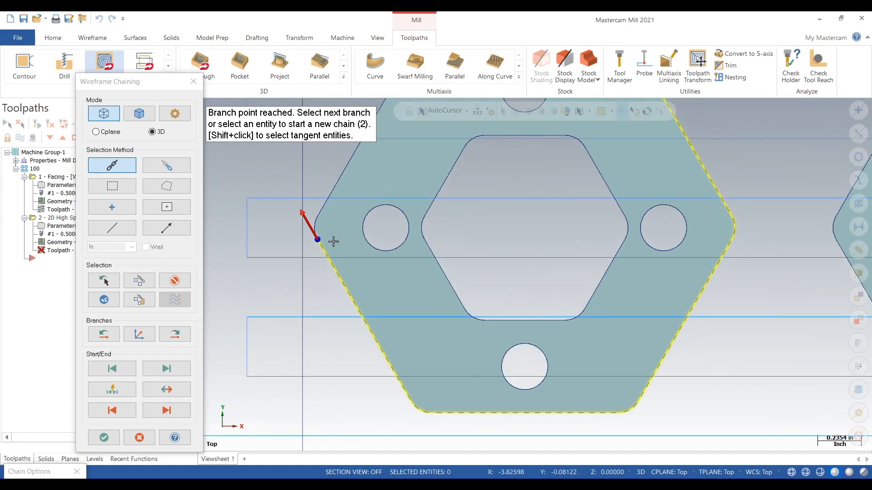
pyautogui.scroll(-3, 318, 230)
pyautogui.click(341, 220)
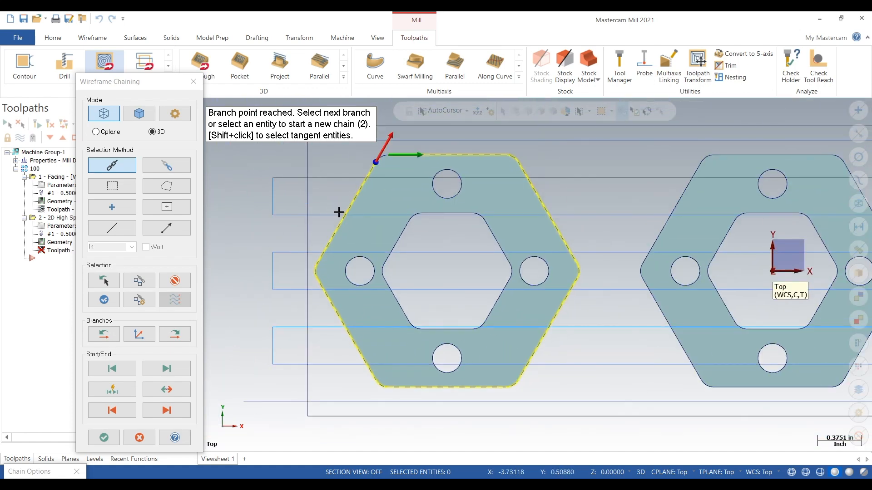
# Close the avoidance chain at the hexagon's upper-left corner and accept it as an avoidance region
pyautogui.scroll(1, 391, 173)
pyautogui.scroll(3, 391, 173)
pyautogui.click(384, 154)
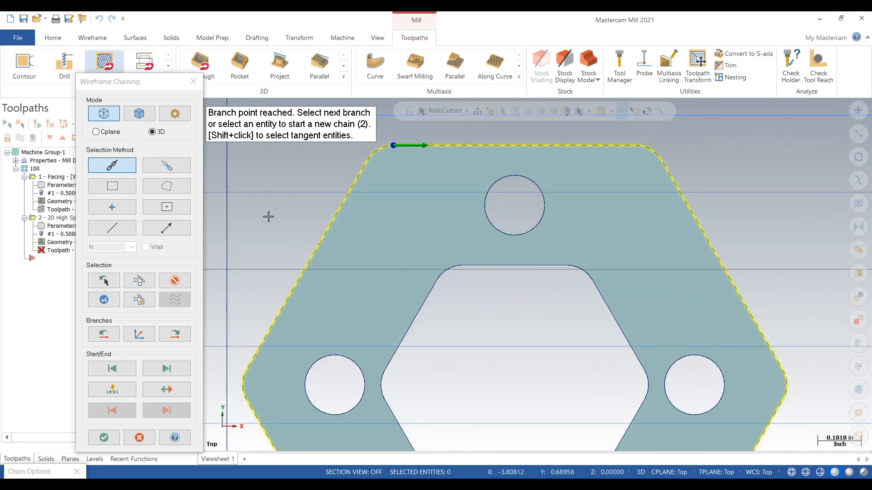
pyautogui.scroll(-2, 284, 227)
pyautogui.scroll(-2, 280, 205)
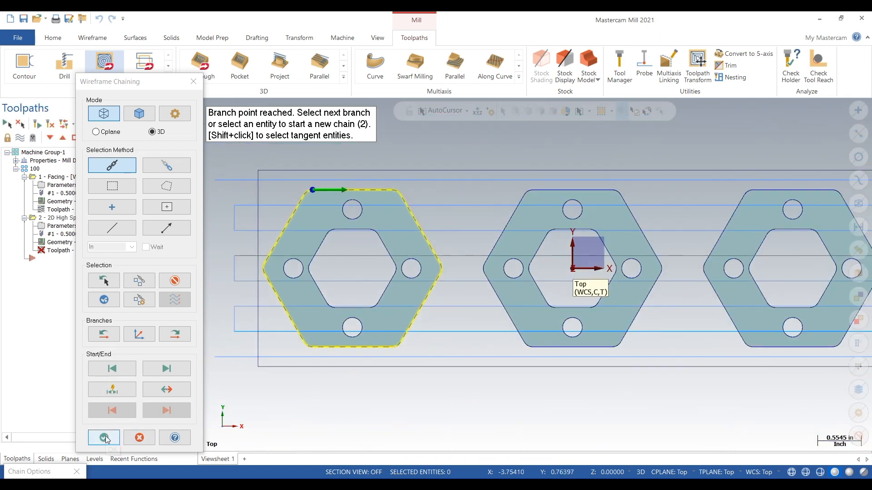
pyautogui.click(104, 438)
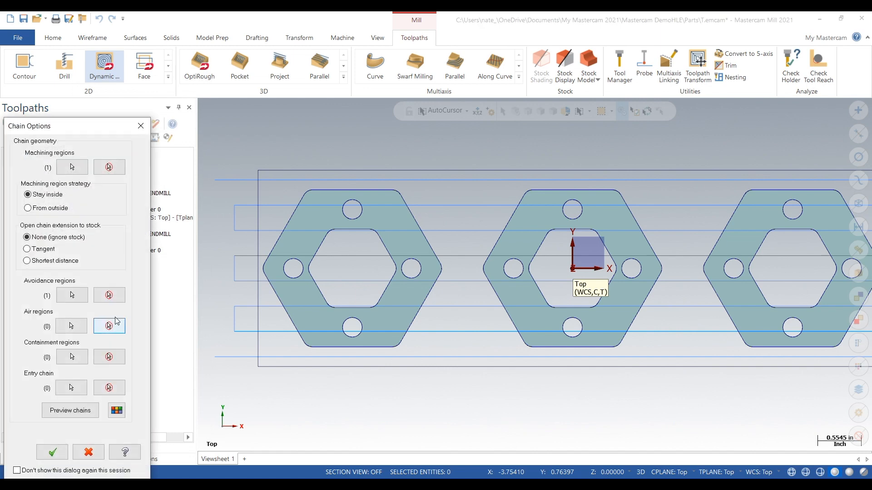
# Add another avoidance chain, starting clockwise at the middle hexagon's upper-left corner and running along its top edge
pyautogui.click(72, 295)
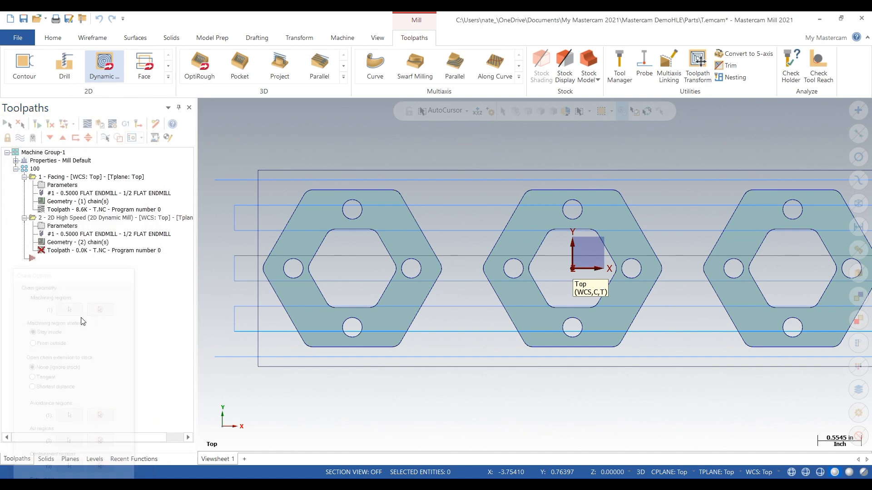
pyautogui.click(64, 207)
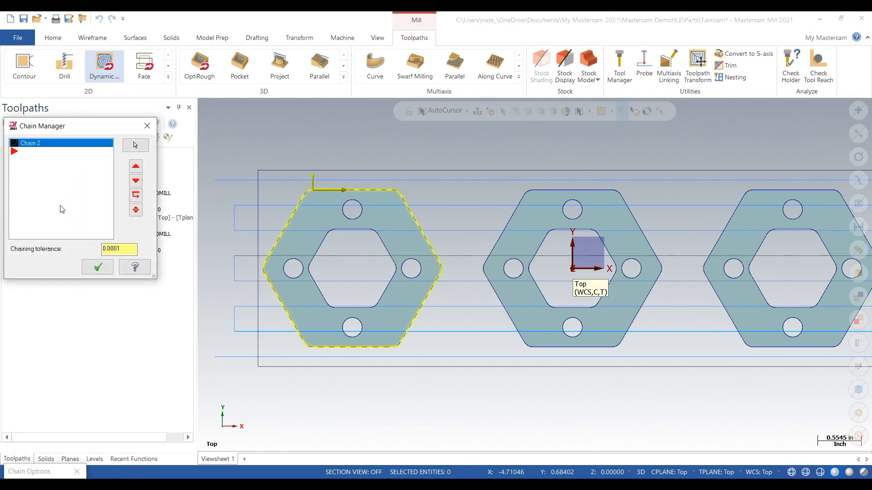
pyautogui.rightClick(61, 206)
pyautogui.click(88, 212)
pyautogui.scroll(6, 462, 195)
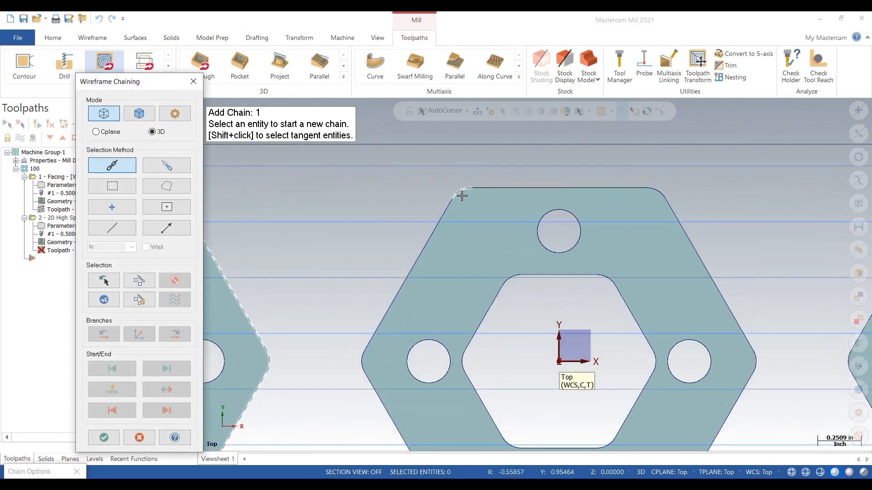
pyautogui.click(486, 184)
pyautogui.click(548, 186)
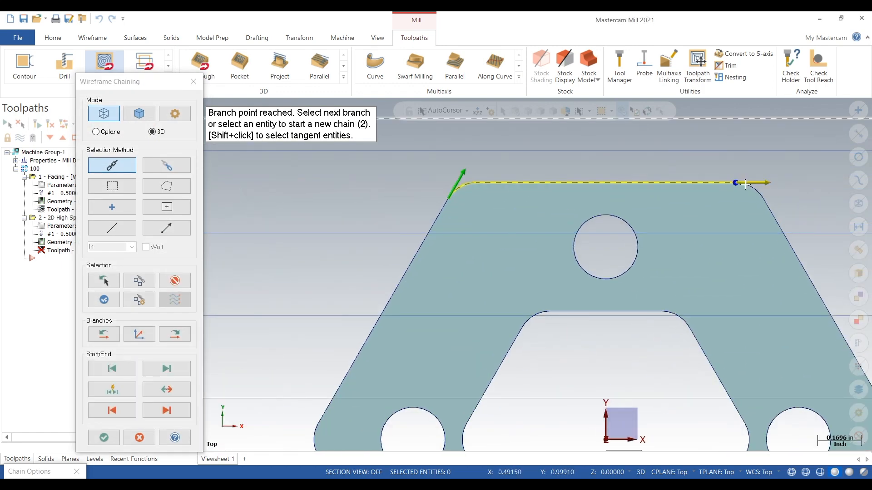
# Extend the middle hexagon's avoidance chain around the upper-right corner and down both right sides
pyautogui.scroll(-2, 749, 229)
pyautogui.scroll(-2, 752, 231)
pyautogui.scroll(4, 757, 292)
pyautogui.click(564, 173)
pyautogui.click(533, 239)
pyautogui.scroll(-2, 669, 172)
pyautogui.scroll(-2, 627, 204)
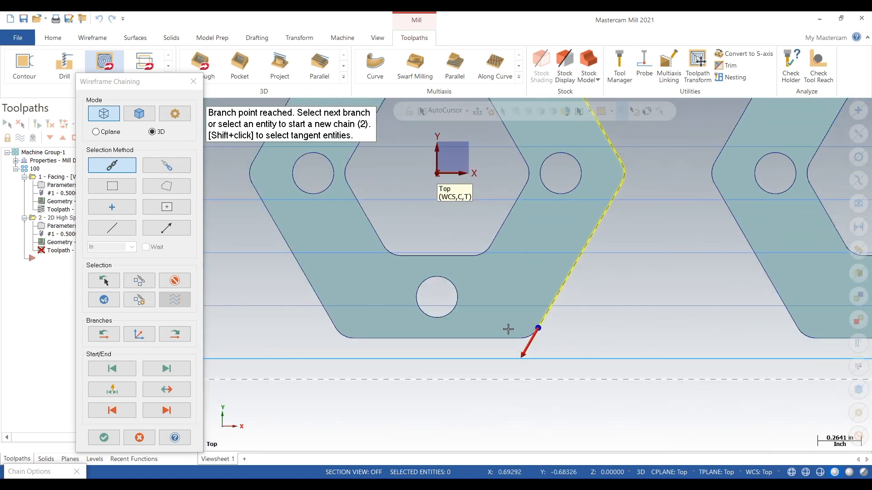
# Continue the middle hexagon's chain around the lower-right corner, along the bottom edge and around the lower-left corner
pyautogui.scroll(4, 508, 327)
pyautogui.click(596, 317)
pyautogui.click(527, 323)
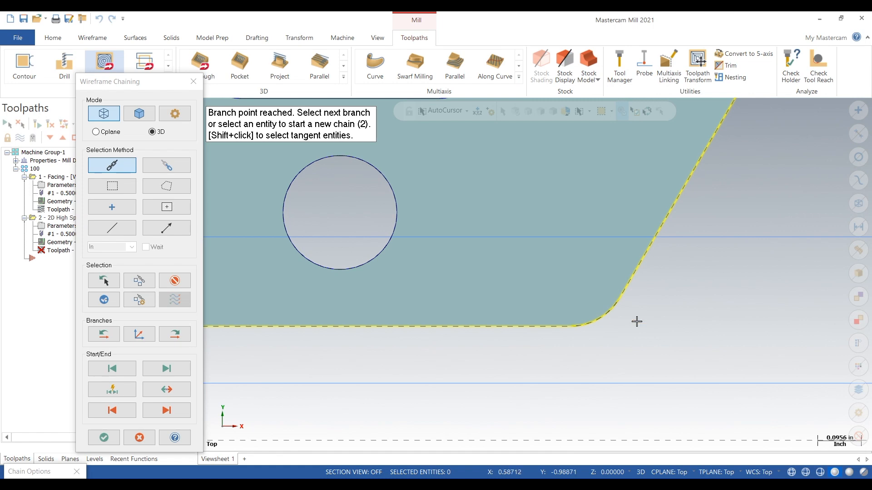
pyautogui.scroll(-2, 681, 319)
pyautogui.scroll(3, 415, 292)
pyautogui.click(434, 344)
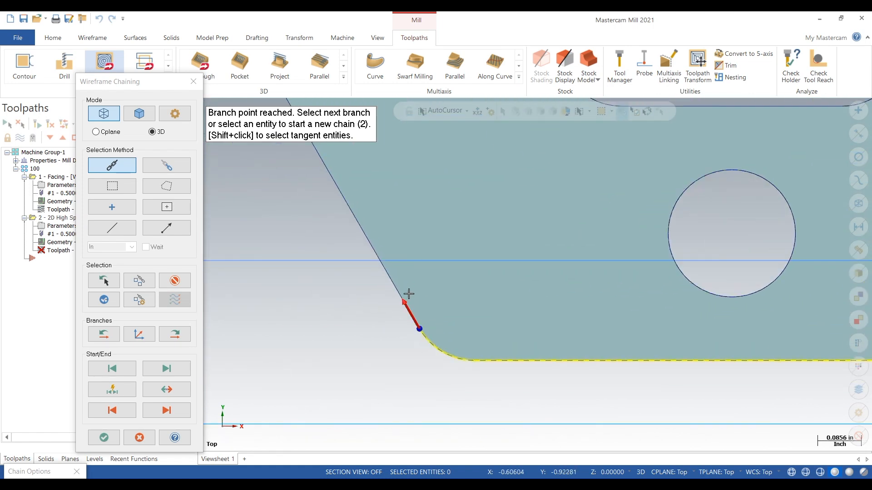
# Extend the middle hexagon's chain up the lower-left side and around the left corner
pyautogui.click(397, 282)
pyautogui.scroll(-2, 454, 363)
pyautogui.scroll(-2, 454, 379)
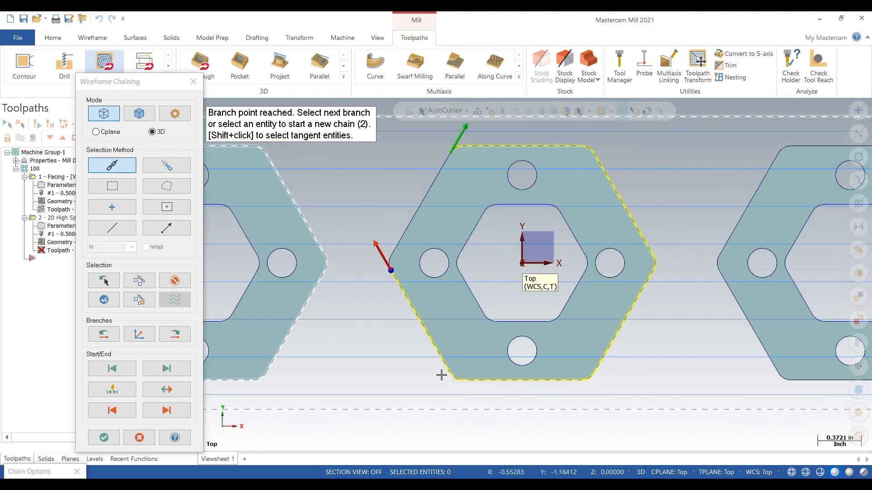
pyautogui.scroll(2, 389, 268)
pyautogui.click(378, 241)
pyautogui.scroll(-2, 402, 305)
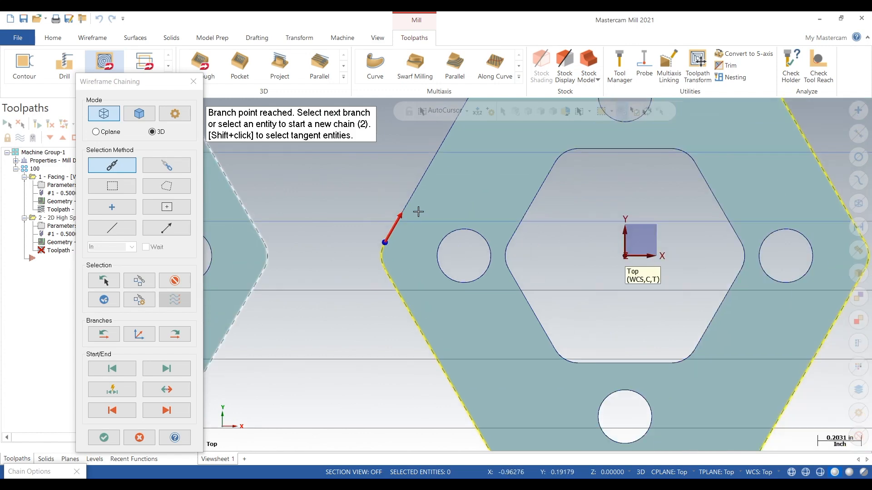
# Close the middle hexagon's chain along the upper-left side and accept it as an avoidance region
pyautogui.click(411, 203)
pyautogui.scroll(-2, 456, 239)
pyautogui.scroll(4, 448, 185)
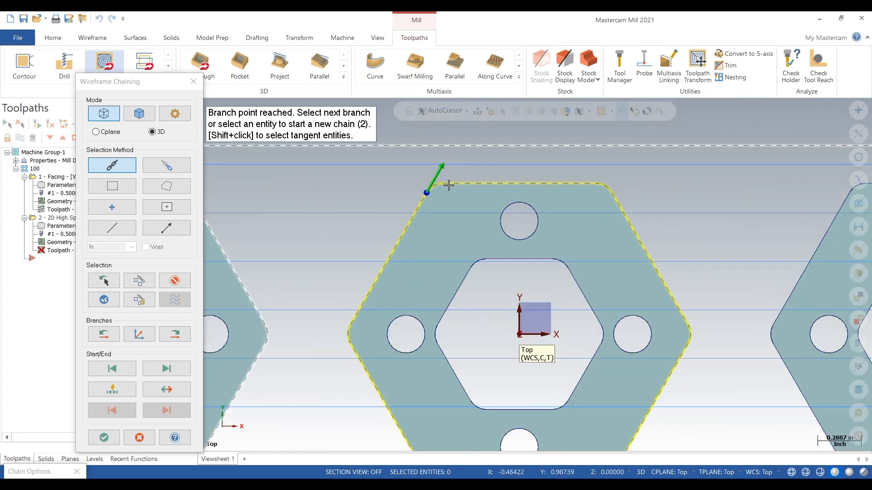
pyautogui.scroll(-1, 286, 264)
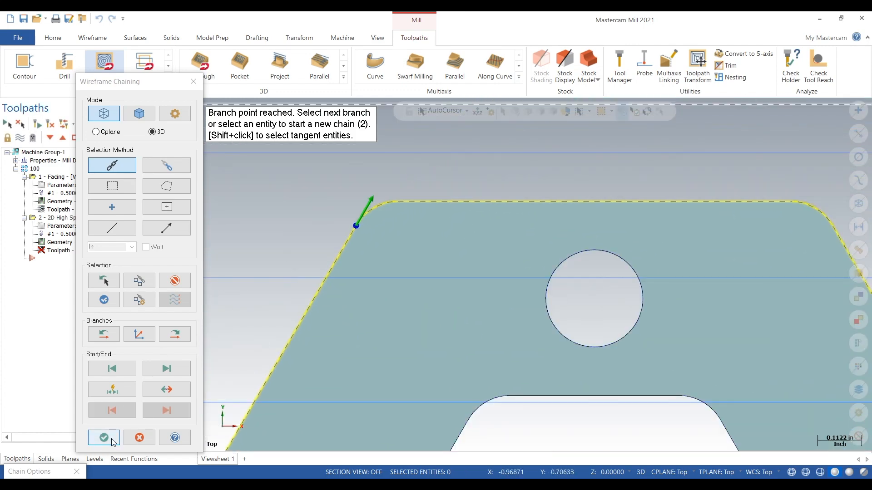
pyautogui.click(103, 438)
# Add an avoidance chain on the rightmost hexagon, running clockwise from the upper-left corner along the top edge and down the upper-right side
pyautogui.rightClick(71, 214)
pyautogui.click(90, 221)
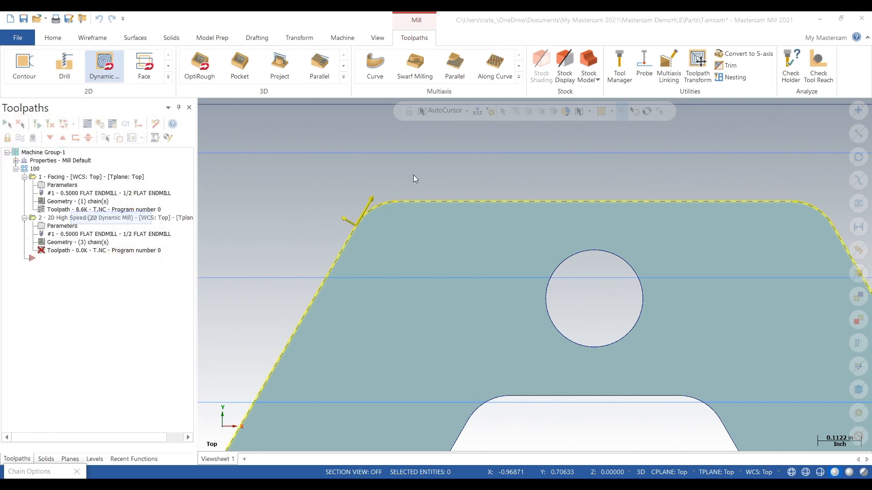
pyautogui.scroll(-4, 331, 172)
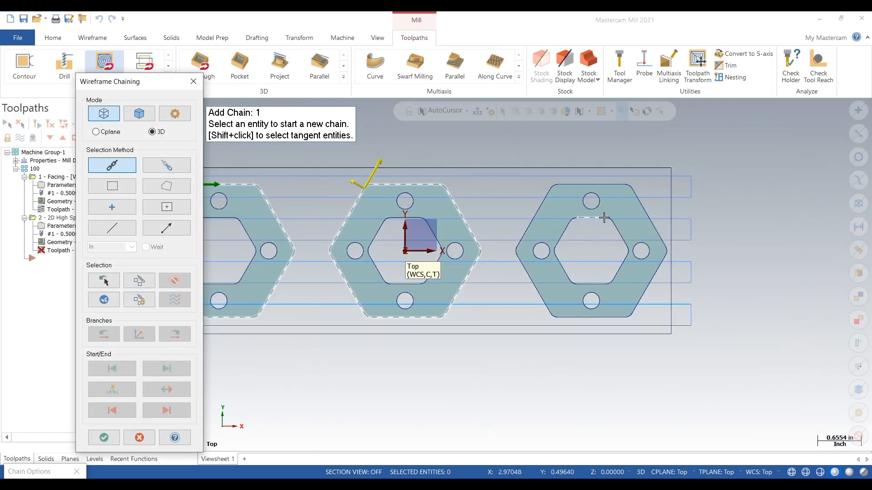
pyautogui.scroll(4, 591, 180)
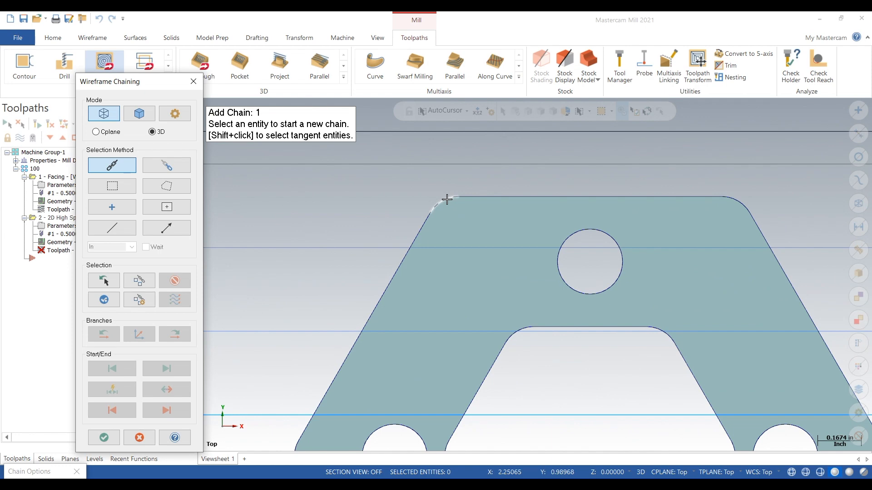
pyautogui.click(447, 200)
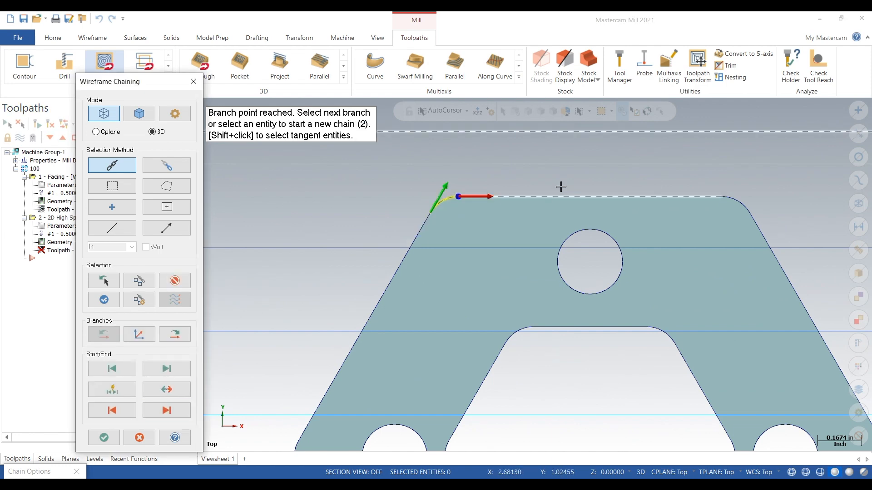
pyautogui.click(530, 196)
pyautogui.click(736, 206)
pyautogui.click(769, 252)
# Extend the rightmost hexagon's chain around the right corner, down the lower-right side and along the bottom edge
pyautogui.scroll(-3, 653, 177)
pyautogui.scroll(5, 739, 302)
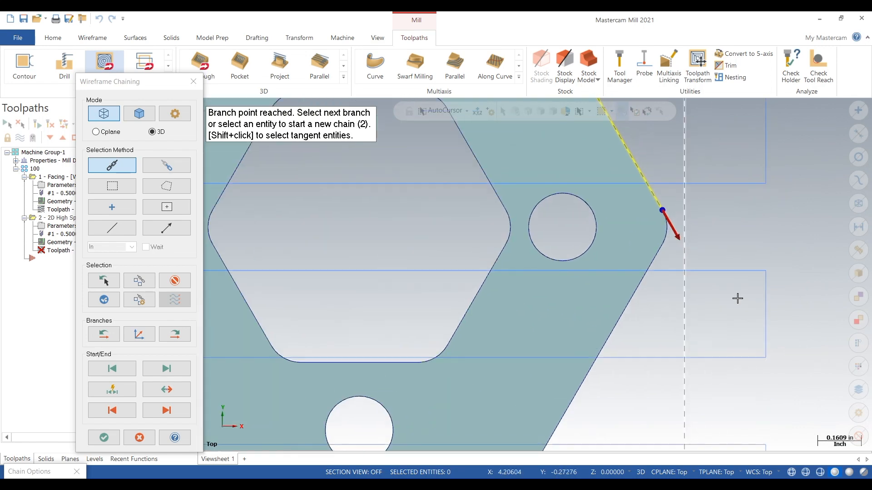
pyautogui.click(588, 265)
pyautogui.scroll(-4, 798, 162)
pyautogui.scroll(2, 583, 371)
pyautogui.scroll(2, 578, 372)
pyautogui.click(606, 375)
pyautogui.click(561, 381)
pyautogui.scroll(-5, 766, 361)
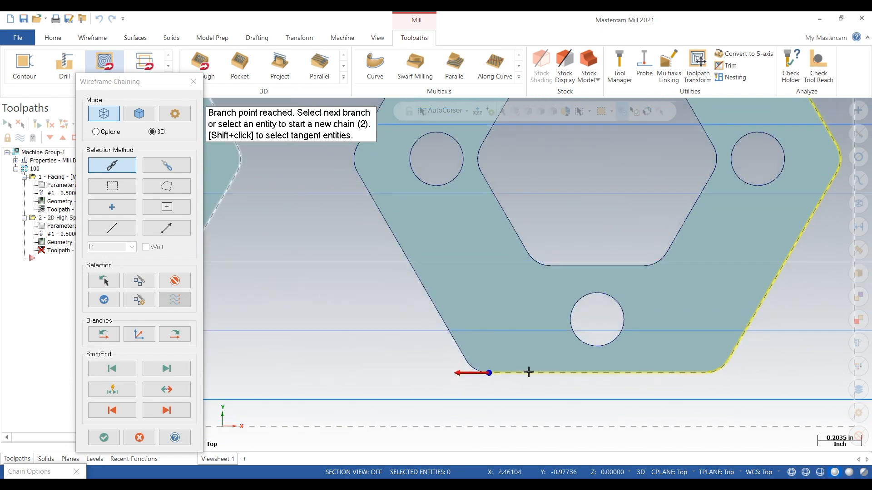
# Continue the rightmost hexagon's chain around the lower-left corner, up the lower-left side and around the left corner
pyautogui.scroll(3, 521, 366)
pyautogui.click(406, 318)
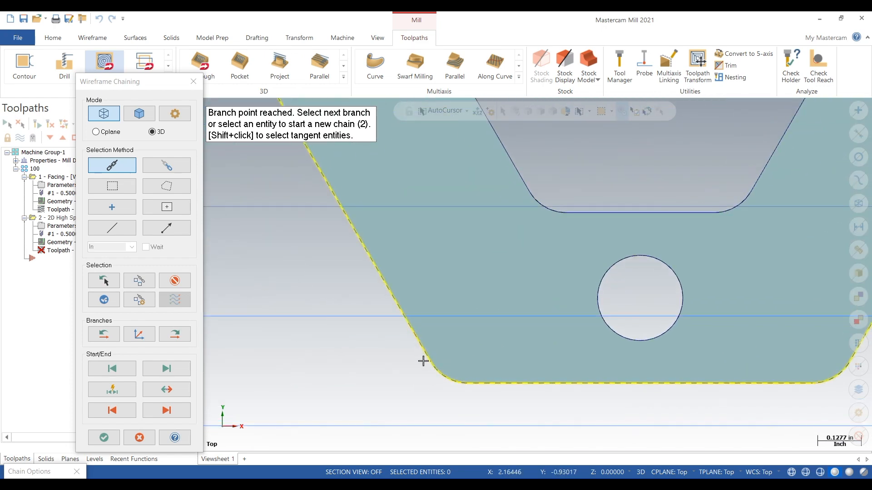
pyautogui.scroll(-4, 403, 321)
pyautogui.scroll(3, 346, 220)
pyautogui.click(344, 222)
pyautogui.scroll(-3, 329, 261)
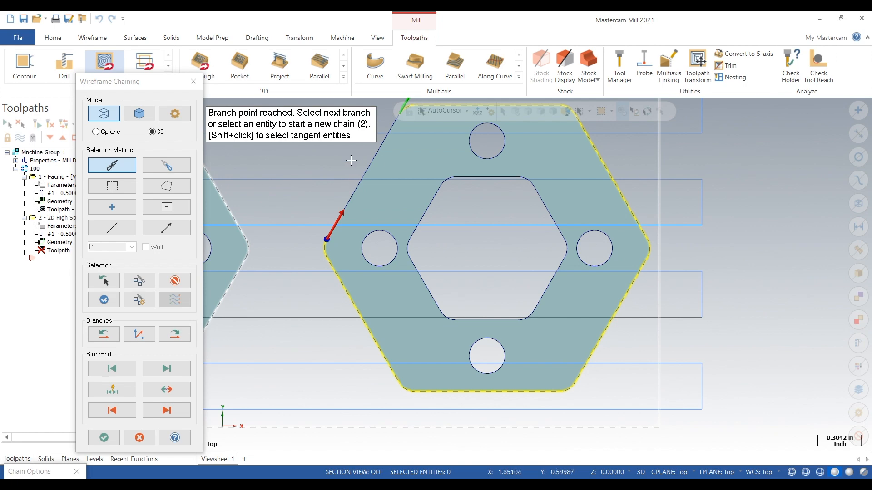
# Close the rightmost hexagon's chain along the upper-left side and accept all chain geometry for the toolpath
pyautogui.click(355, 190)
pyautogui.scroll(-1, 314, 337)
pyautogui.scroll(2, 384, 211)
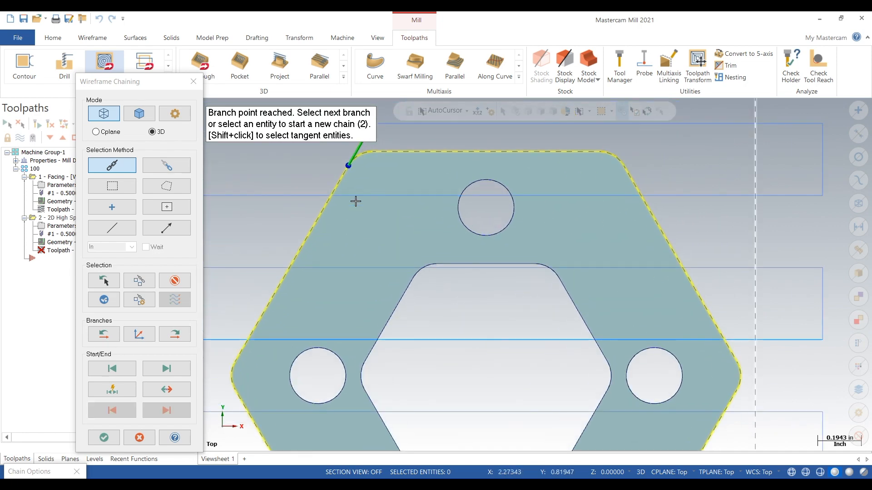
pyautogui.click(103, 438)
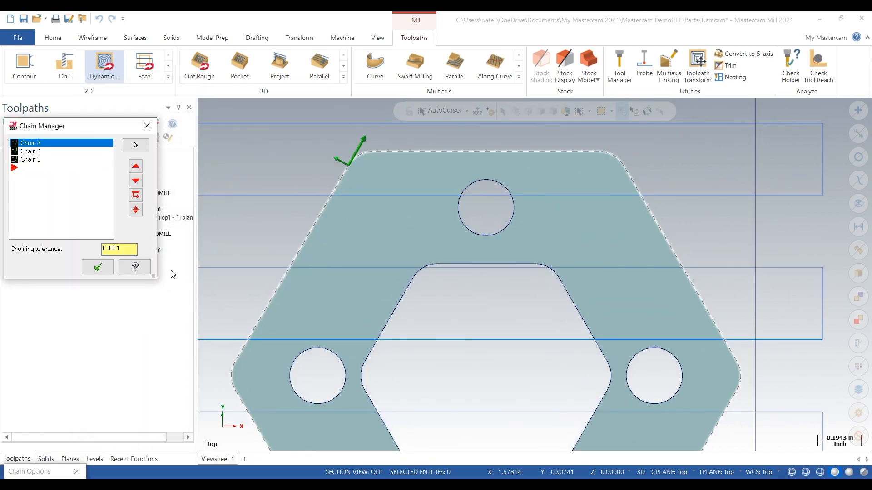
pyautogui.click(98, 267)
pyautogui.scroll(-2, 700, 318)
pyautogui.scroll(-2, 248, 264)
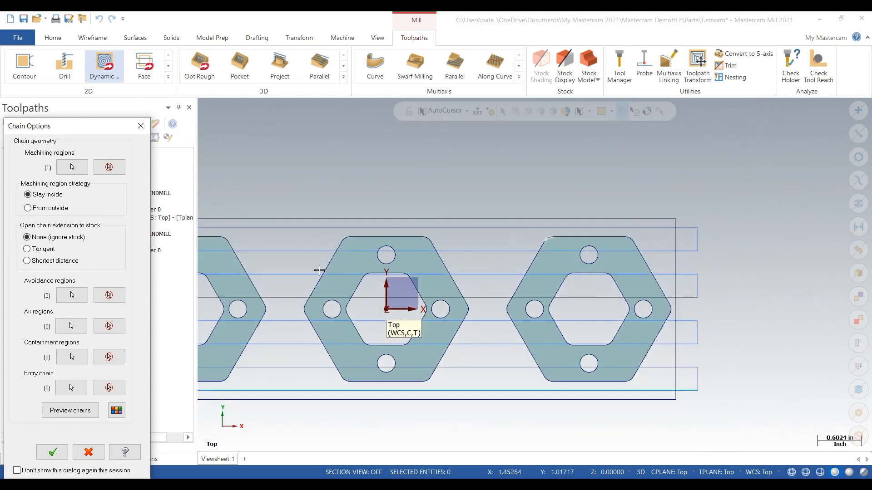
pyautogui.click(53, 452)
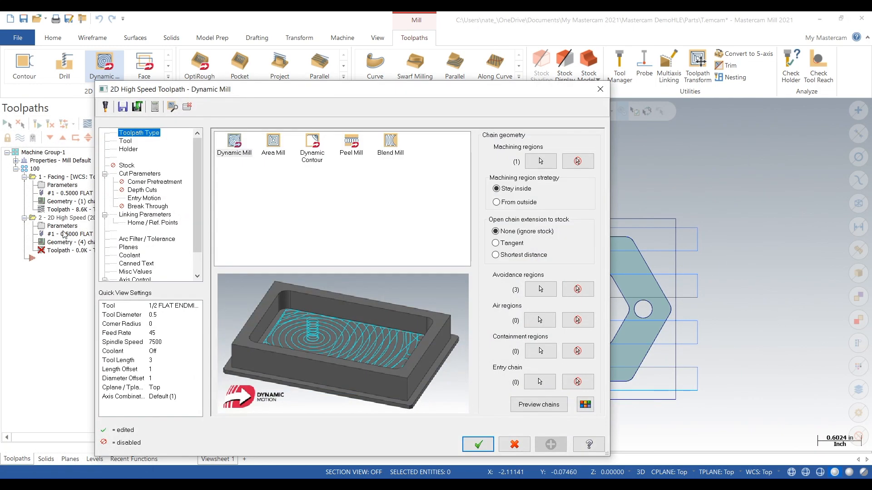
# Set the cutting depth to absolute -0.5 from the rightmost hexagon's bottom corner, and make the feed plane absolute
pyautogui.click(144, 174)
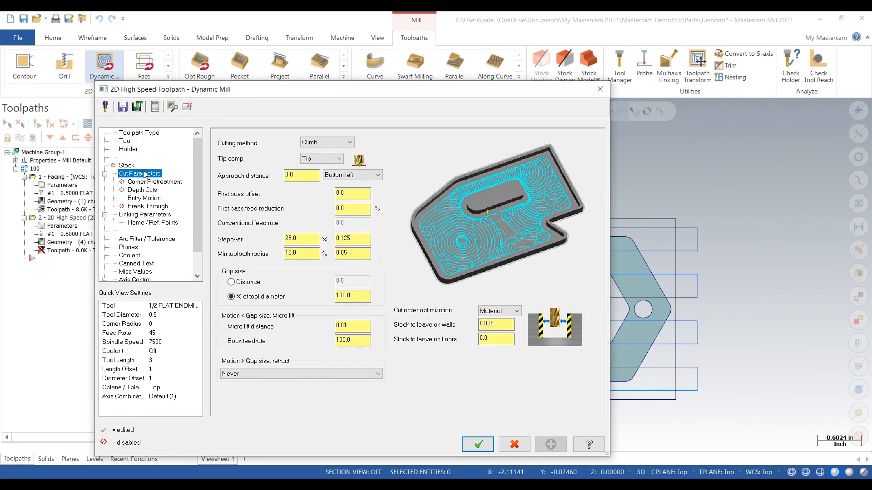
pyautogui.click(145, 216)
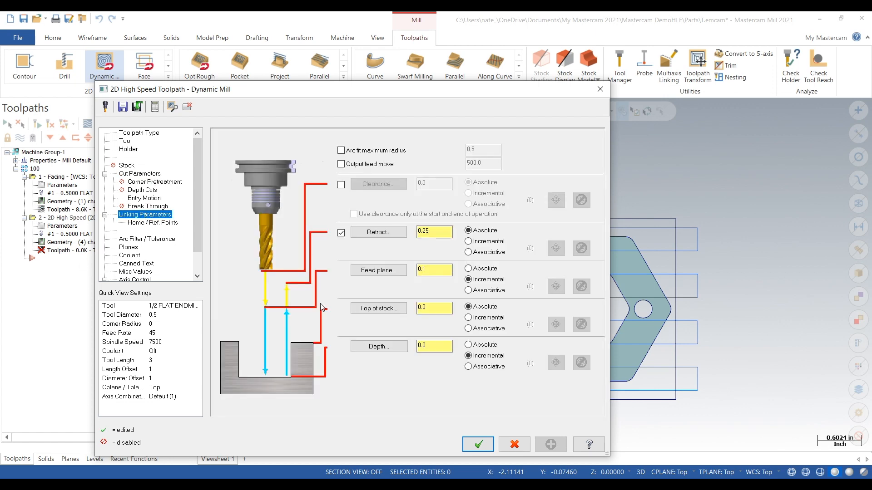
pyautogui.click(378, 346)
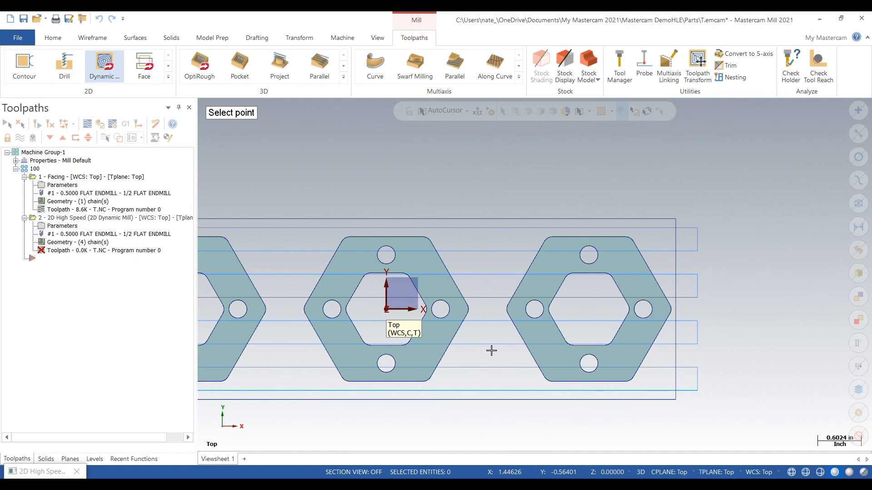
pyautogui.click(550, 364)
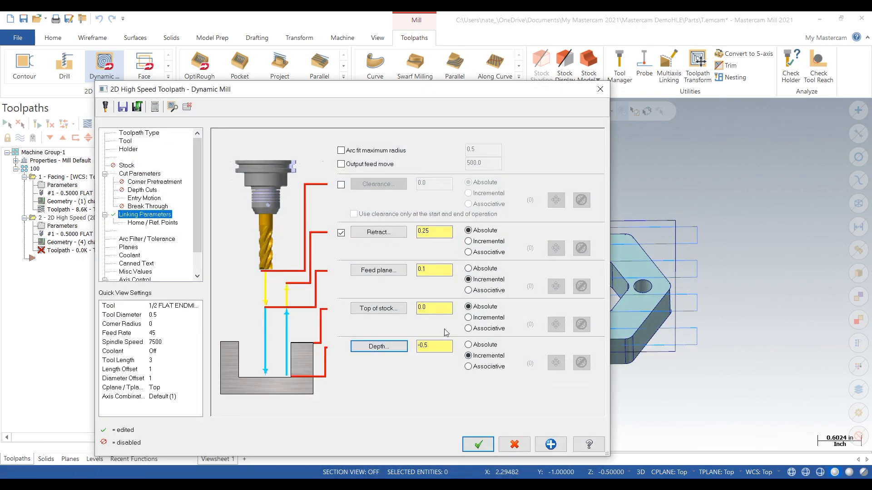
pyautogui.click(468, 344)
pyautogui.click(391, 349)
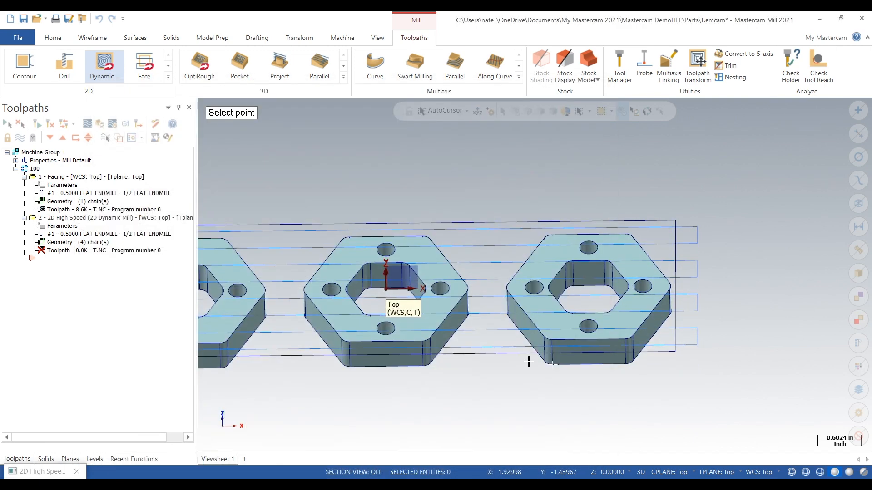
pyautogui.click(549, 364)
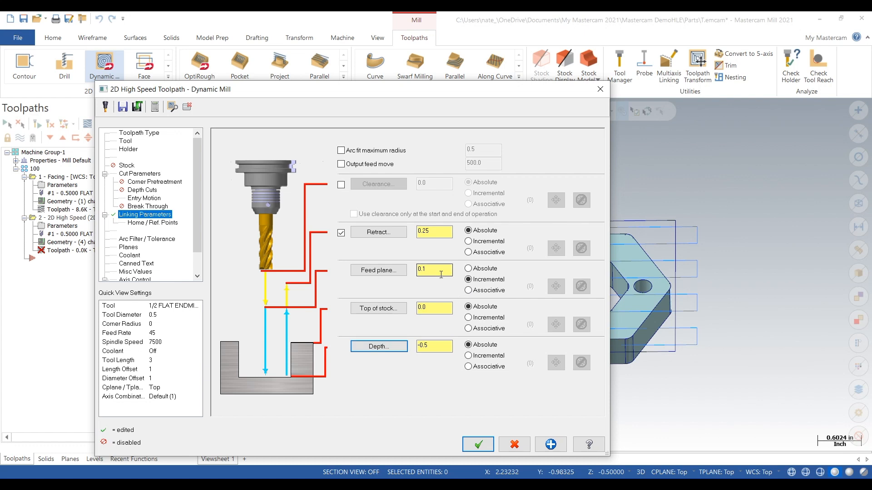
pyautogui.click(469, 269)
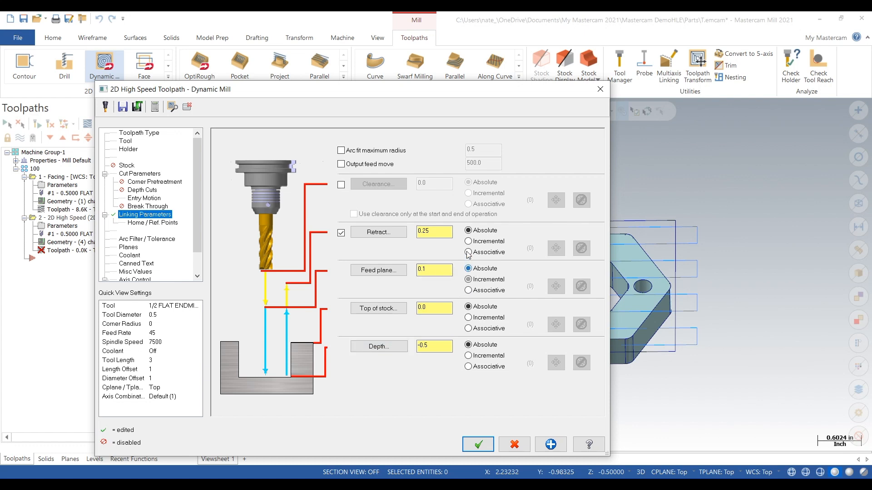
# Set the minimum toolpath radius to 0.0125 and the stepover to 0.05, and generate the Dynamic Mill toolpath
pyautogui.click(142, 190)
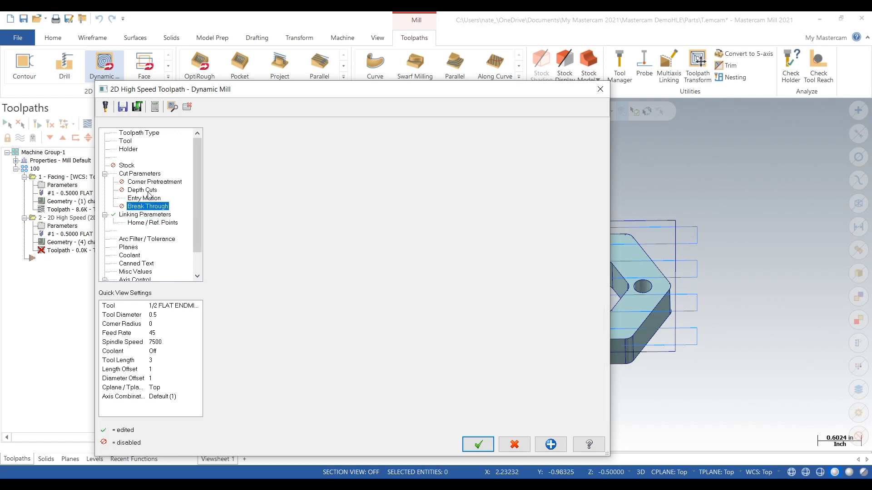
pyautogui.click(140, 174)
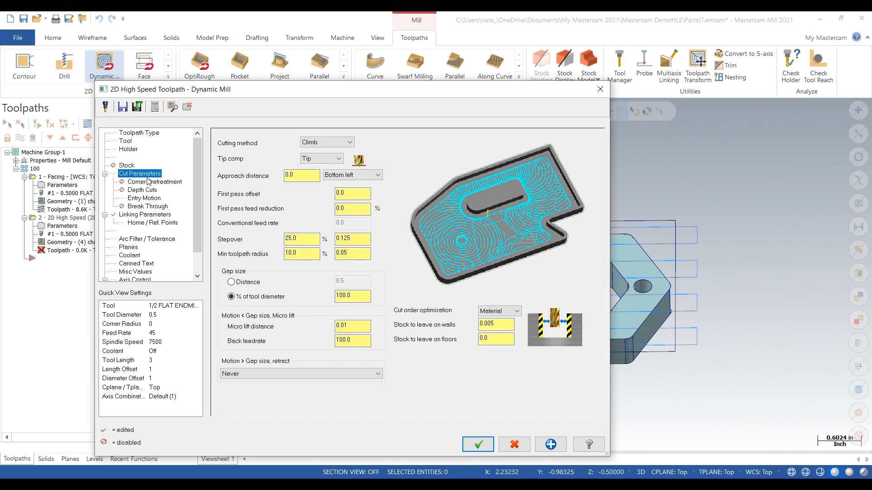
pyautogui.click(342, 259)
pyautogui.doubleClick(359, 256)
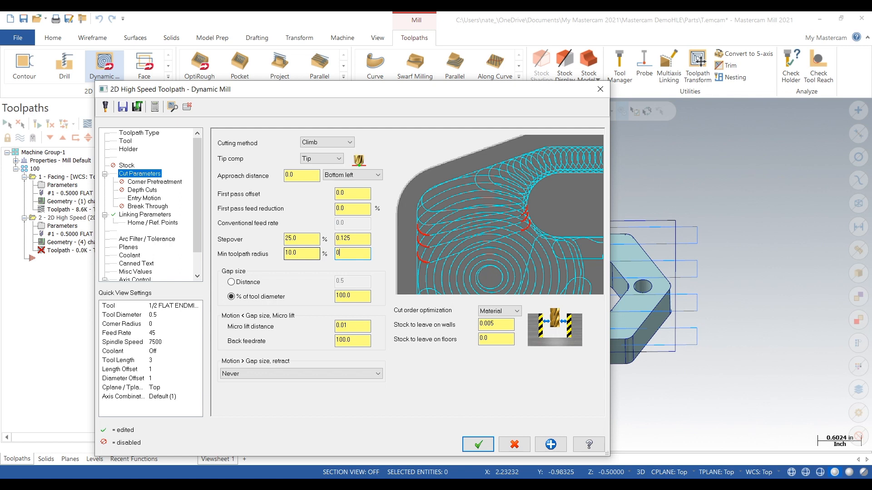
pyautogui.write('0.0125')
pyautogui.moveTo(361, 240); pyautogui.dragTo(311, 242)
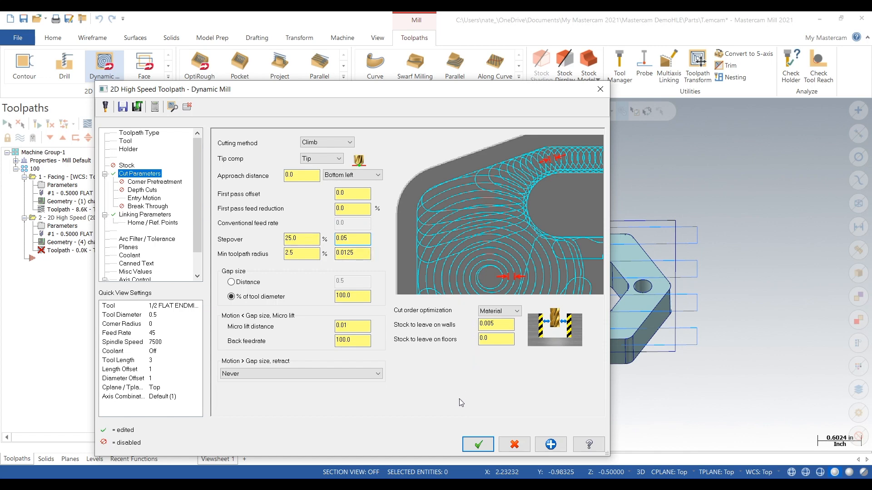
pyautogui.click(477, 445)
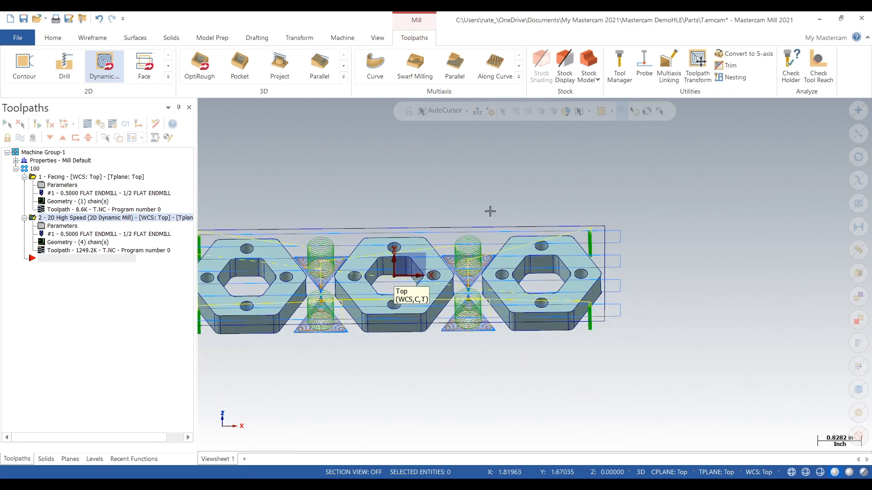
# Set the Dynamic Mill's machining region strategy to From outside, regenerate the toolpath, and view it from the top
pyautogui.moveTo(491, 210); pyautogui.dragTo(491, 247, button='middle')
pyautogui.click(76, 242)
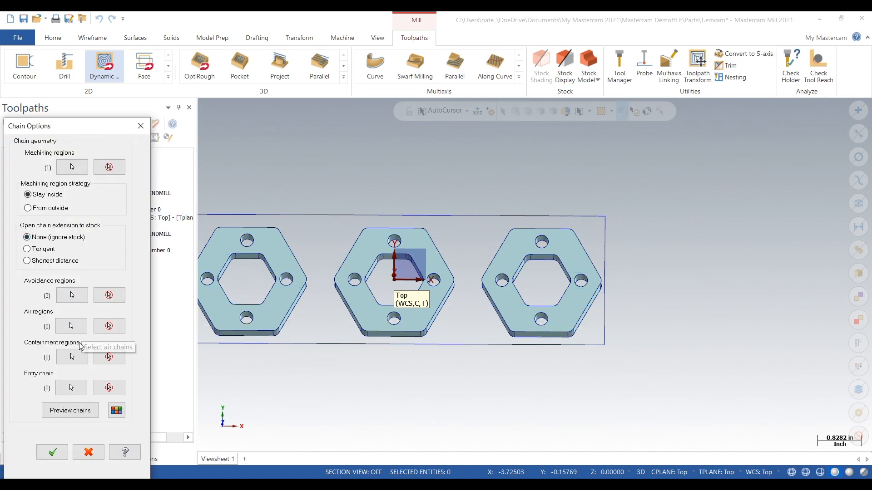
pyautogui.click(52, 452)
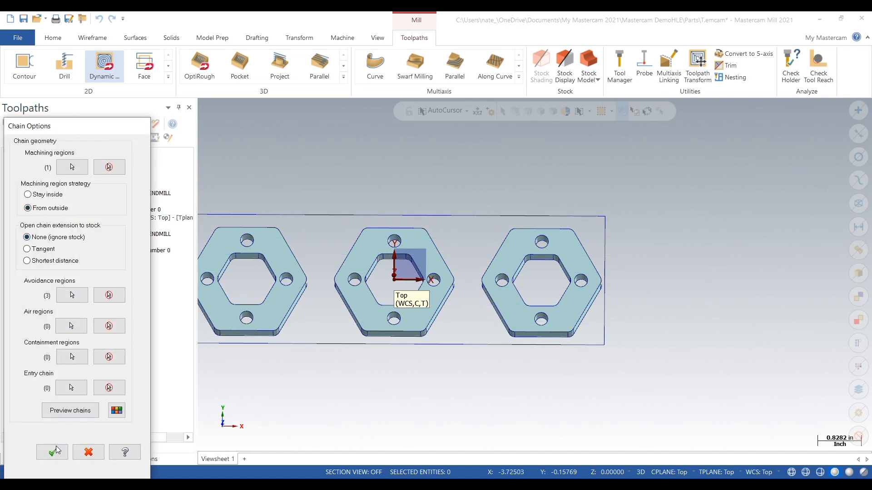
pyautogui.click(38, 124)
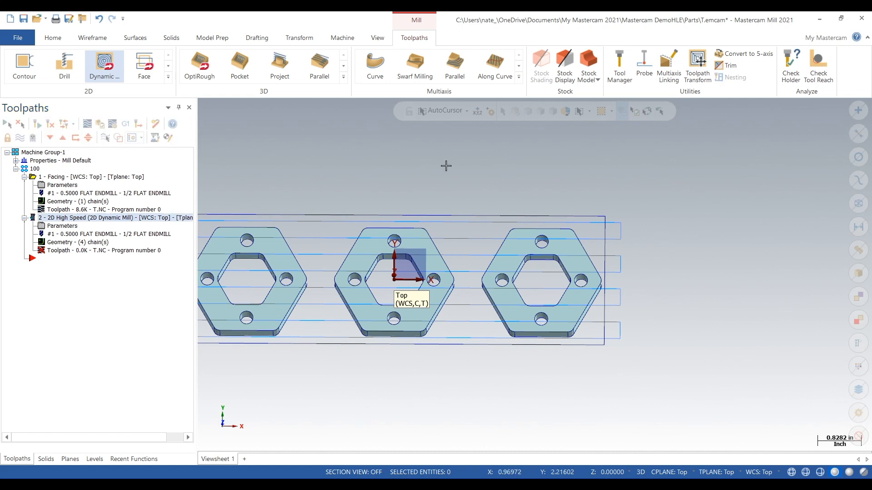
pyautogui.rightClick(683, 254)
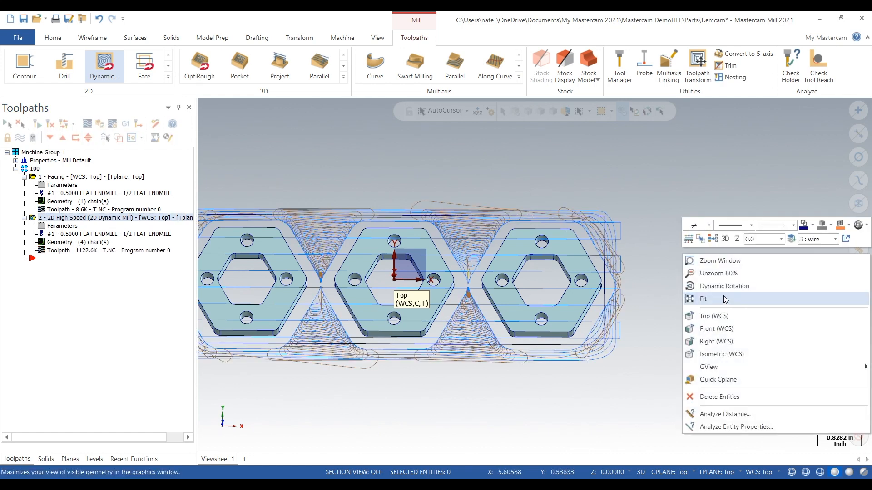
pyautogui.click(726, 316)
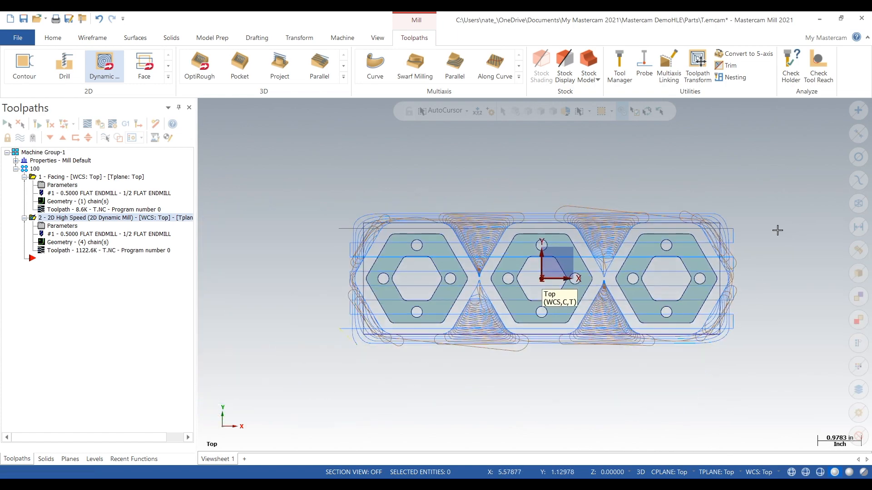
# Define rectangular stock of 8.0 by 2.5 in the stock setup from a bounding box around the outer rectangle's edges
pyautogui.click(39, 169)
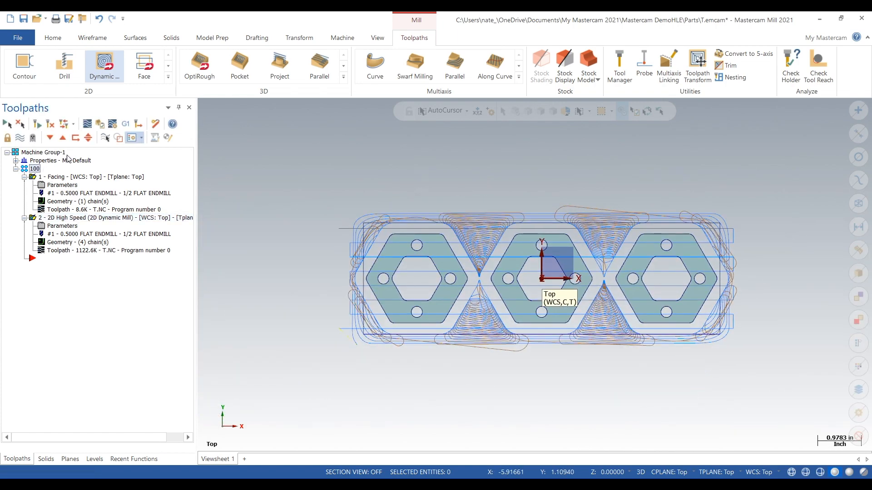
pyautogui.click(16, 161)
pyautogui.click(50, 185)
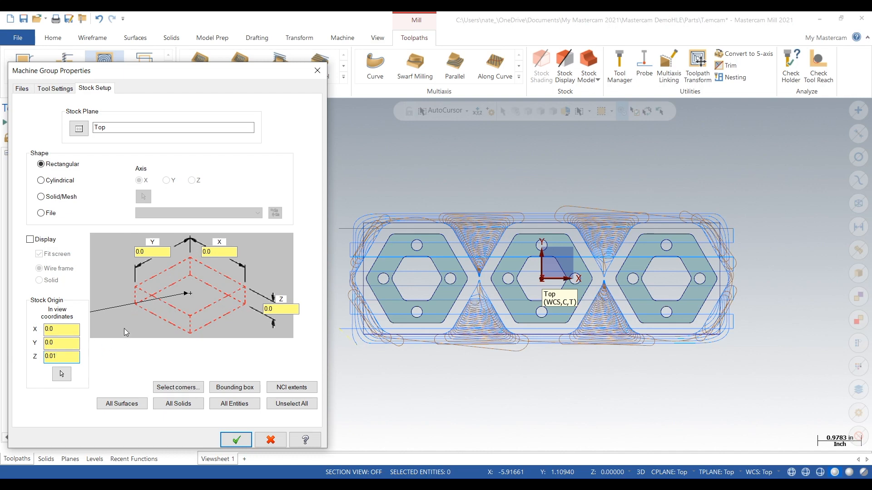
pyautogui.click(247, 394)
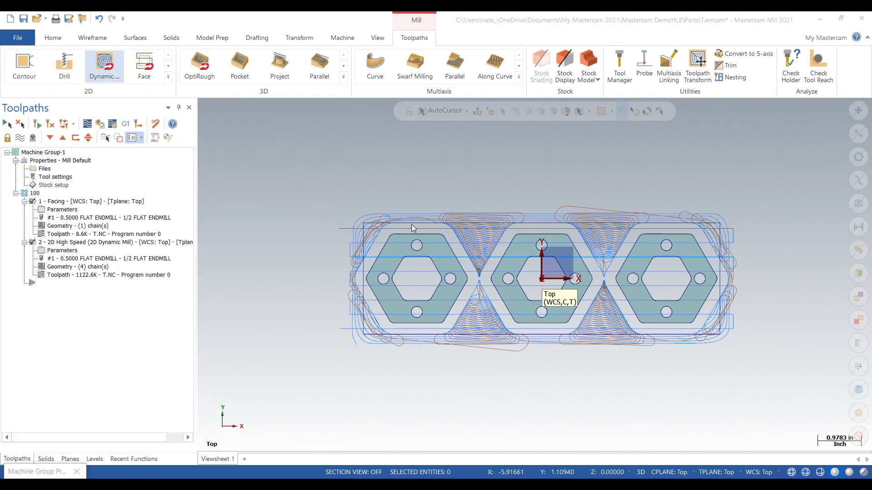
pyautogui.click(360, 246)
pyautogui.click(499, 336)
pyautogui.click(720, 318)
pyautogui.click(495, 134)
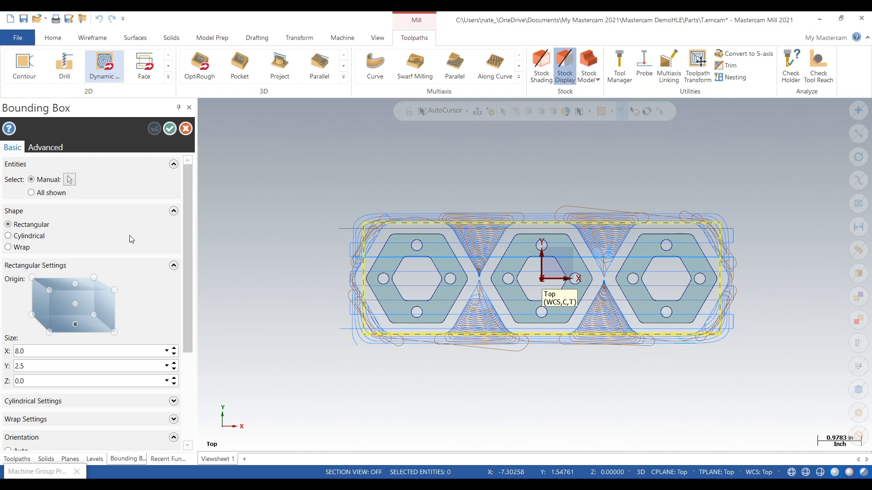
pyautogui.click(170, 129)
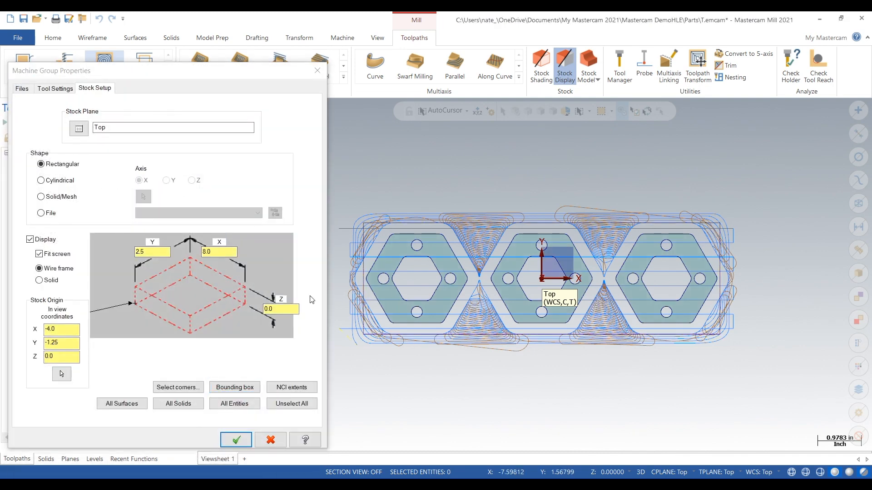
# Set the stock's Z size to 1.0 and its origin to X 0, Y 0, Z 0.01, and accept the stock setup
pyautogui.click(287, 311)
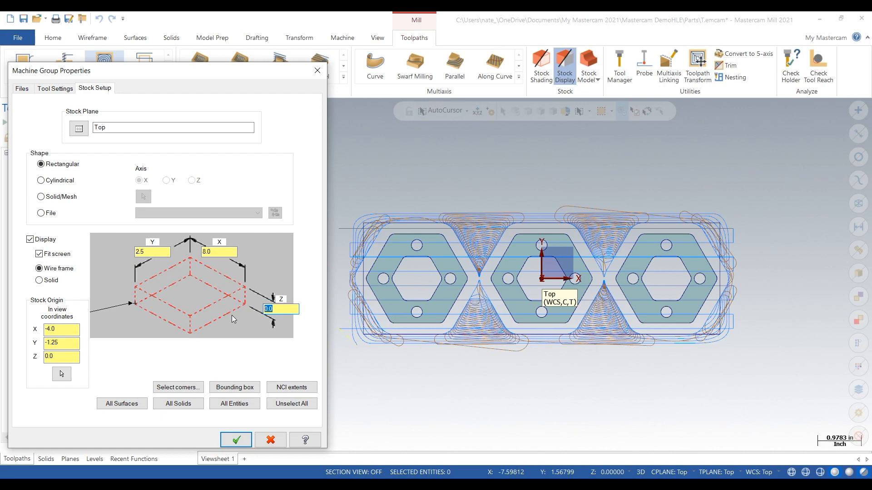
pyautogui.write('1')
pyautogui.click(190, 293)
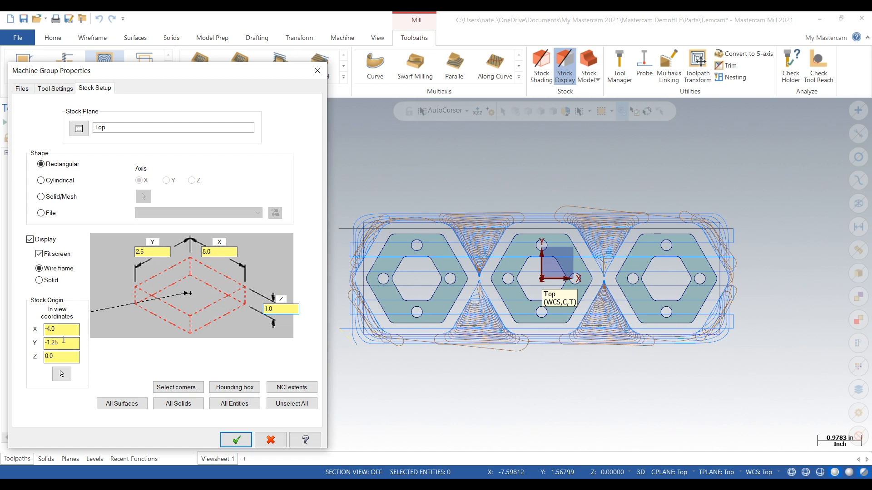
pyautogui.moveTo(64, 332); pyautogui.dragTo(2, 333)
pyautogui.write('0')
pyautogui.press('Tab')
pyautogui.write('0')
pyautogui.press('Tab')
pyautogui.write('0.01')
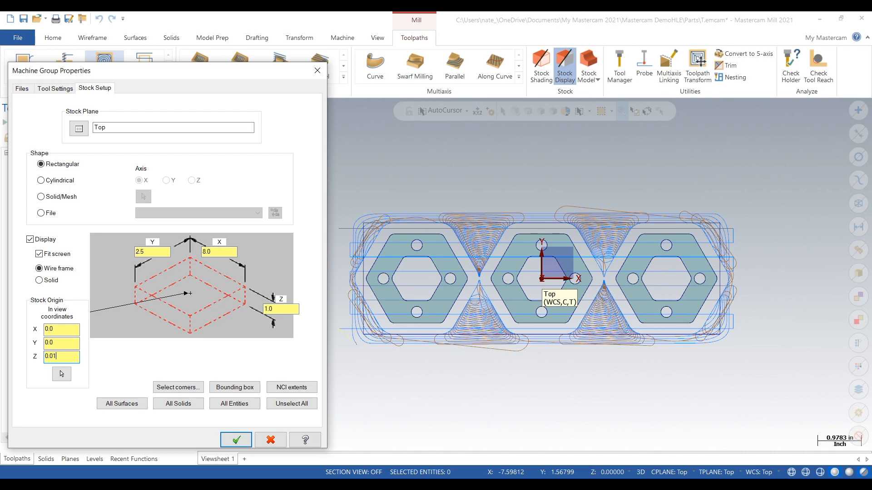
pyautogui.click(236, 439)
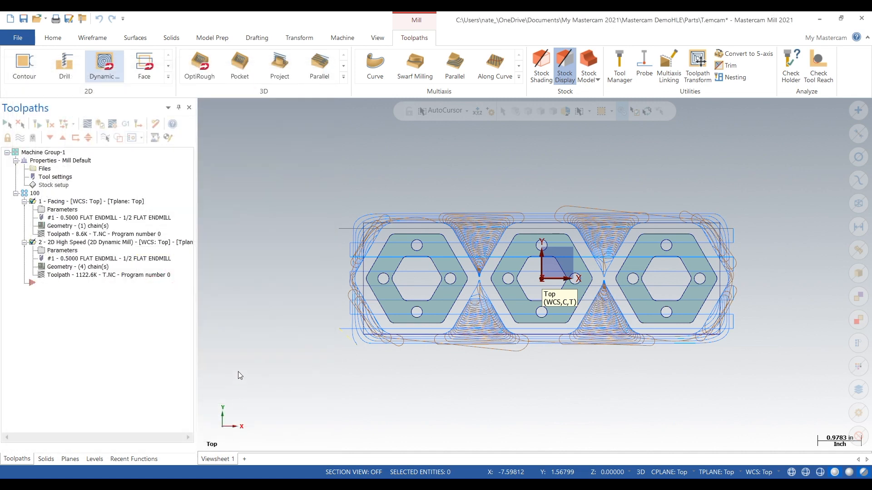
# Open the facing and Dynamic Mill operations in a maximized Verify simulator and play the cutting simulation
pyautogui.moveTo(309, 322); pyautogui.dragTo(292, 264, button='middle')
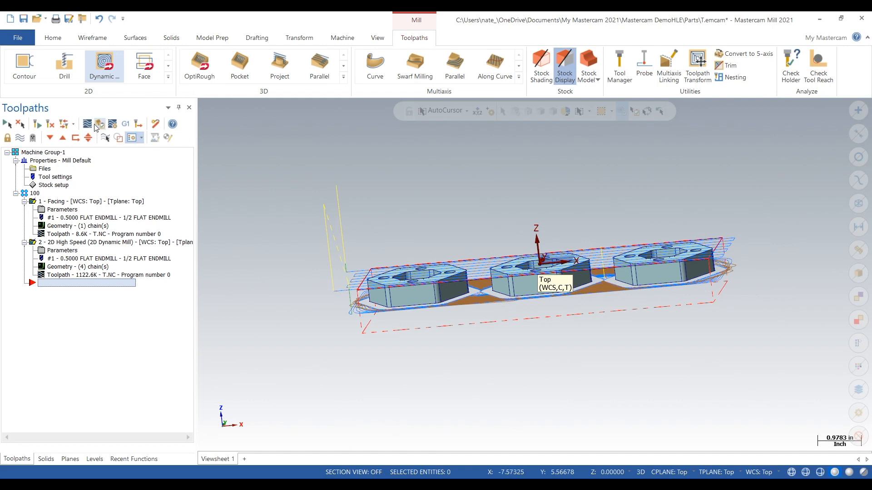
pyautogui.click(101, 126)
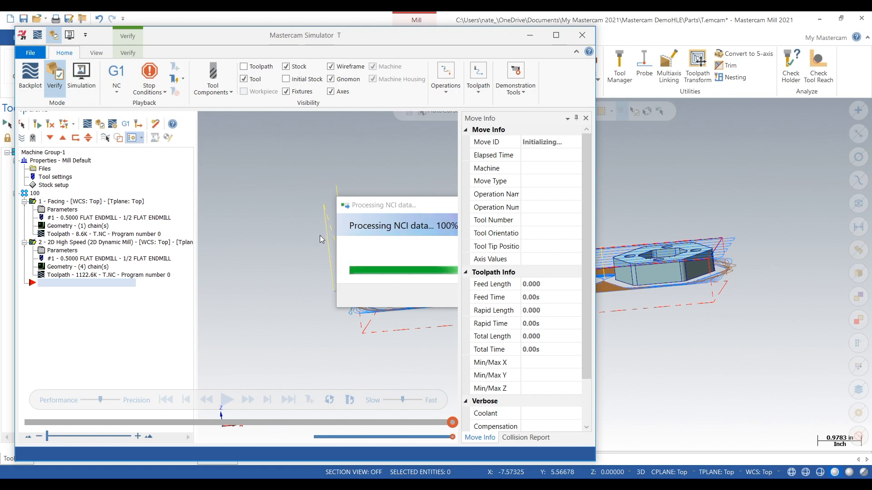
pyautogui.click(555, 35)
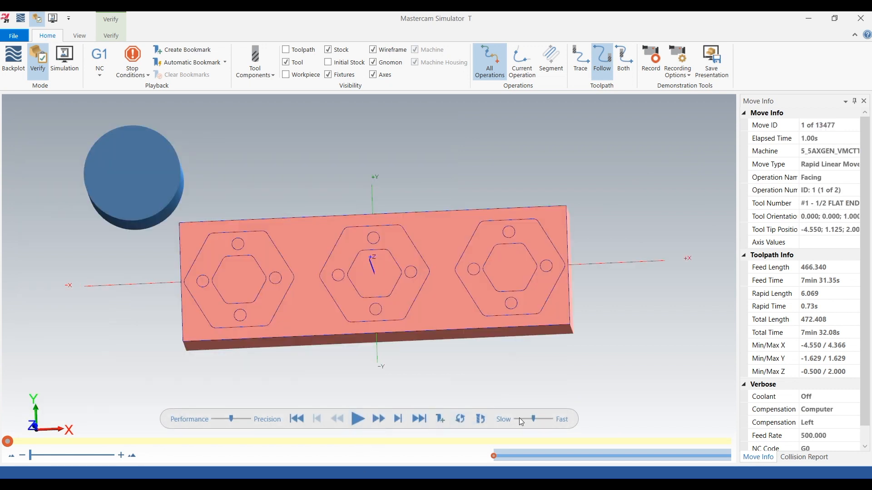
pyautogui.click(358, 419)
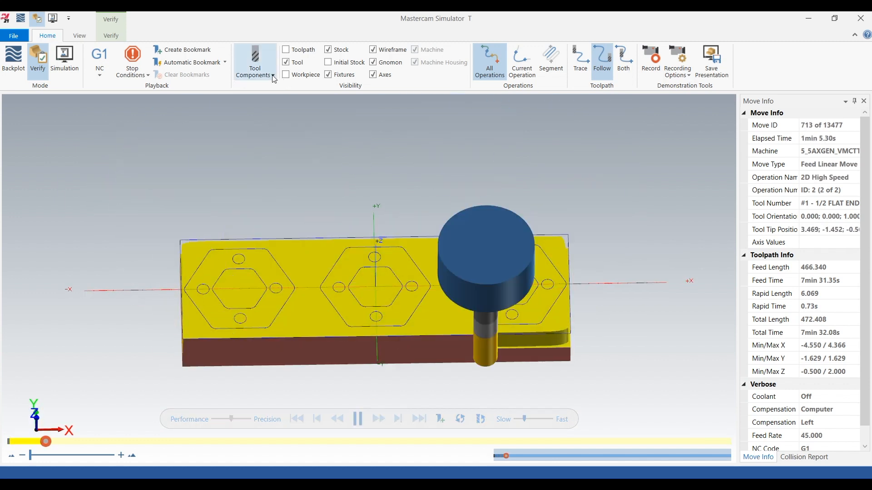
# Hide the tool holder, speed up the playback, and examine the material removal around the three hexagons
pyautogui.click(255, 66)
pyautogui.click(265, 103)
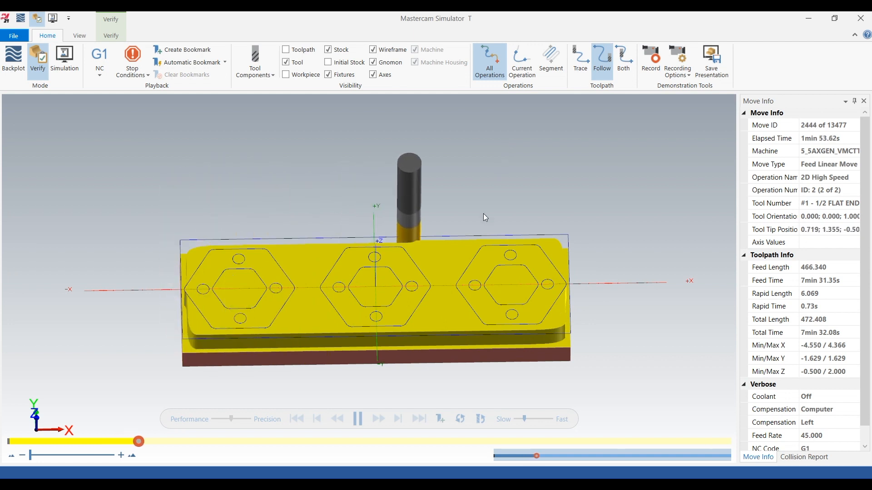
pyautogui.moveTo(640, 323); pyautogui.dragTo(637, 296, button='middle')
pyautogui.click(531, 418)
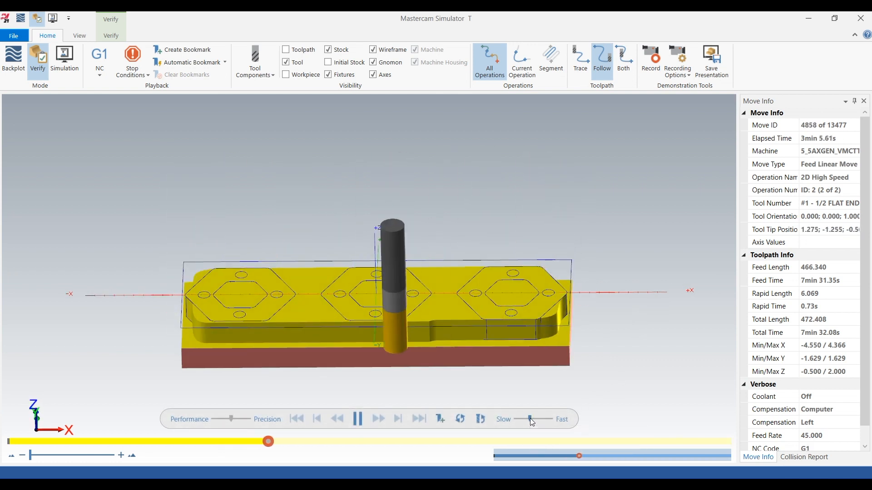
pyautogui.click(535, 416)
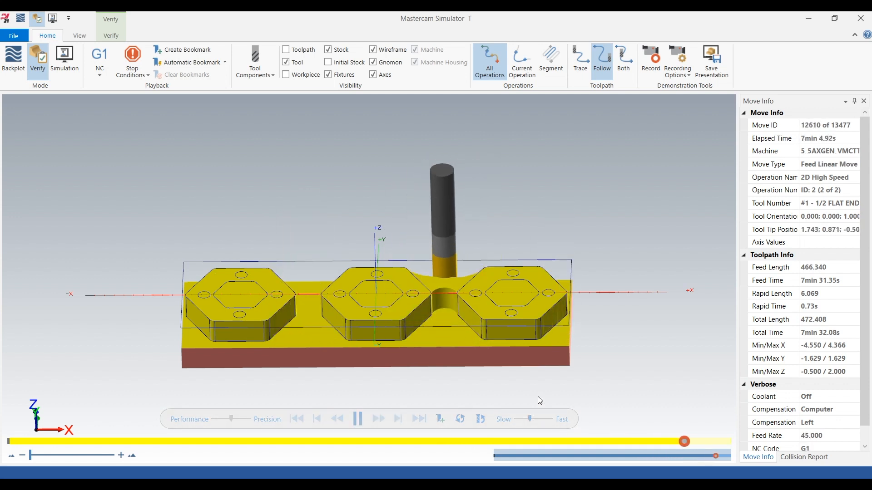
pyautogui.moveTo(506, 307)
pyautogui.mouseDown(button='middle')
pyautogui.moveTo(494, 329)
pyautogui.moveTo(512, 321)
pyautogui.mouseUp(button='middle')
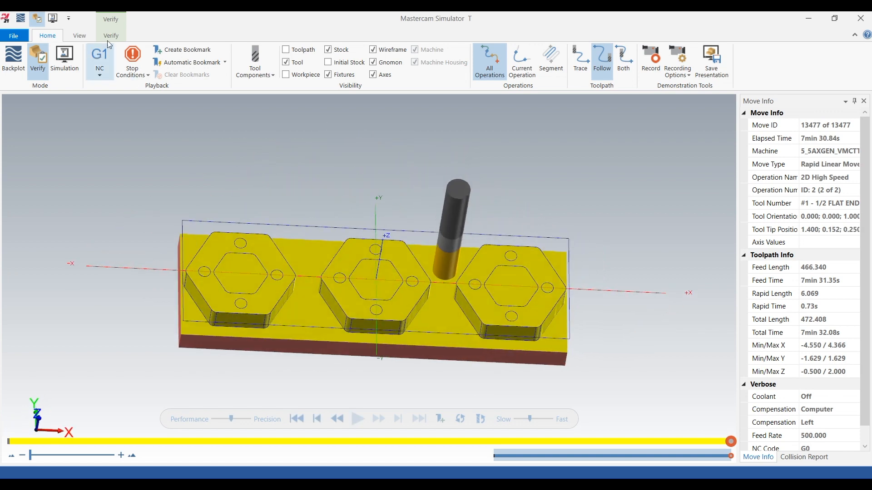
pyautogui.moveTo(510, 270)
pyautogui.mouseDown(button='middle')
pyautogui.moveTo(511, 238)
pyautogui.moveTo(498, 258)
pyautogui.moveTo(507, 286)
pyautogui.mouseUp(button='middle')
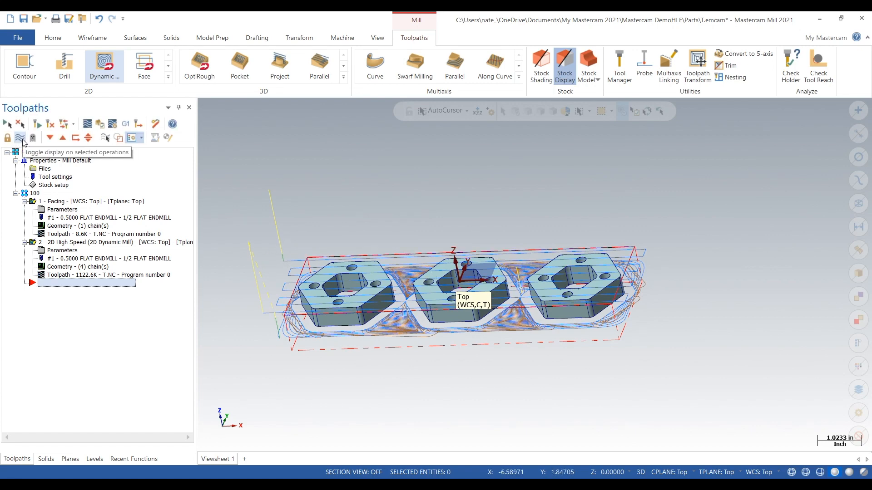
# Hide the toolpath display of both operations and turn off the stock display in the stock setup
pyautogui.click(23, 141)
pyautogui.click(61, 187)
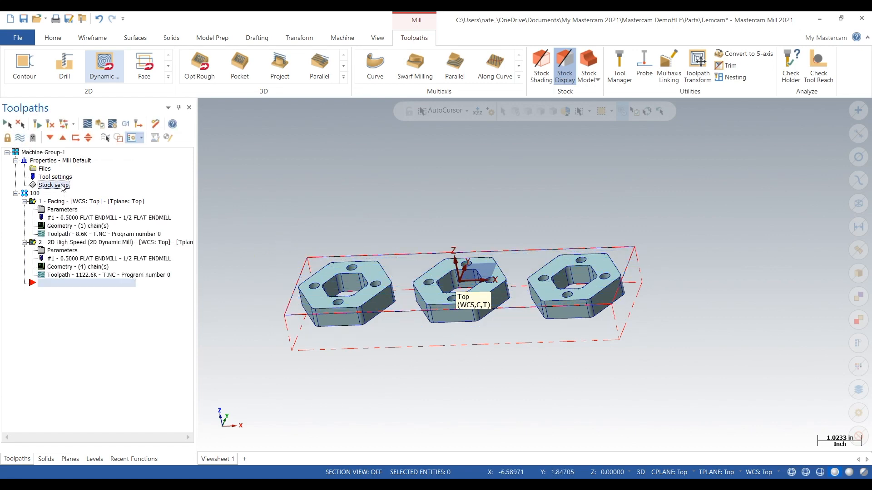
pyautogui.click(31, 240)
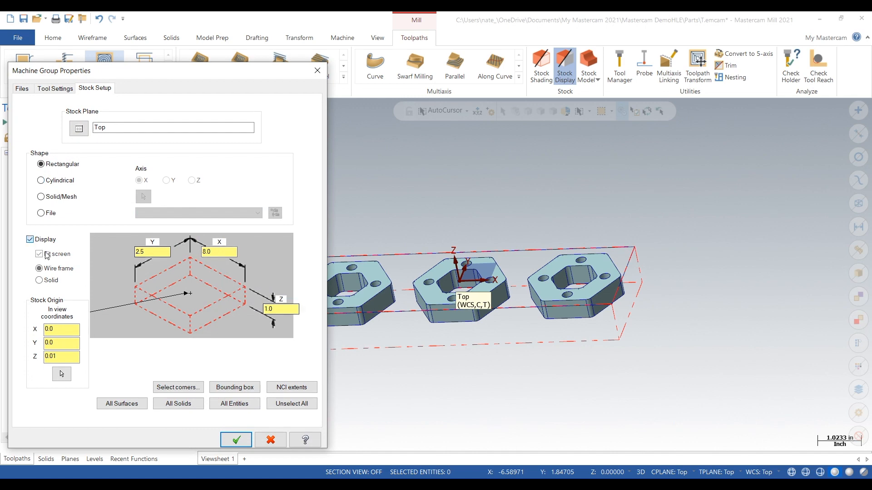
pyautogui.click(236, 439)
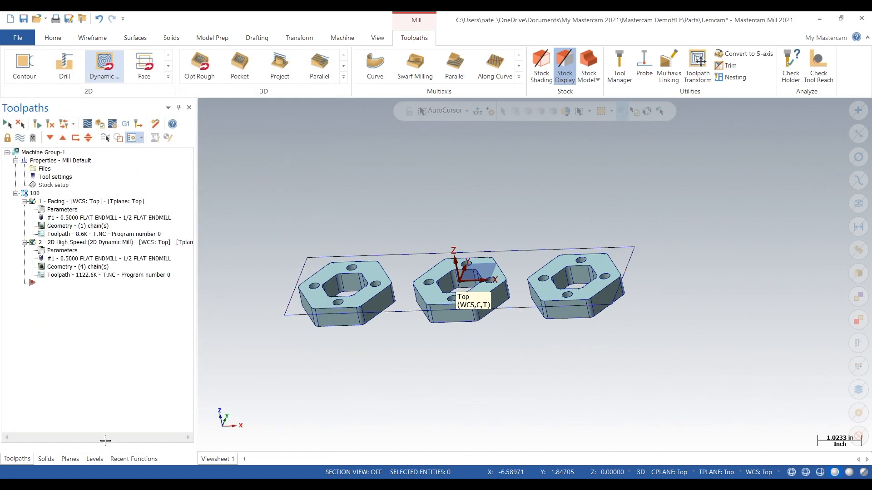
# Make the solid level active and hide the wire and stock levels, leaving the three hexagonal solids shown
pyautogui.click(94, 459)
pyautogui.click(34, 149)
pyautogui.click(49, 167)
pyautogui.click(49, 176)
pyautogui.scroll(2, 448, 286)
pyautogui.moveTo(448, 287); pyautogui.dragTo(680, 234, button='middle')
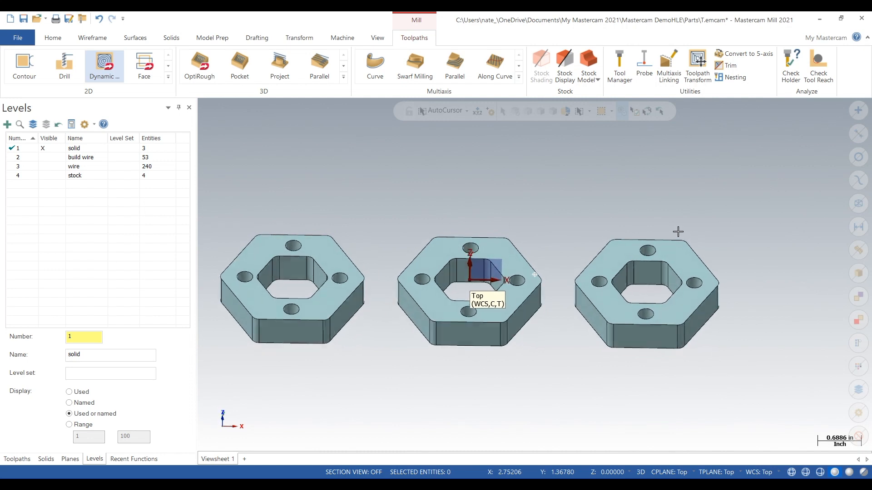
pyautogui.scroll(-2, 522, 309)
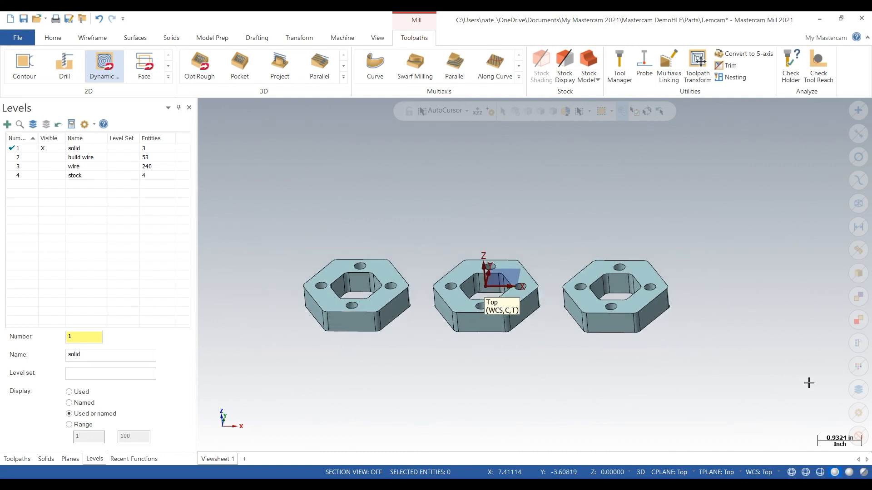